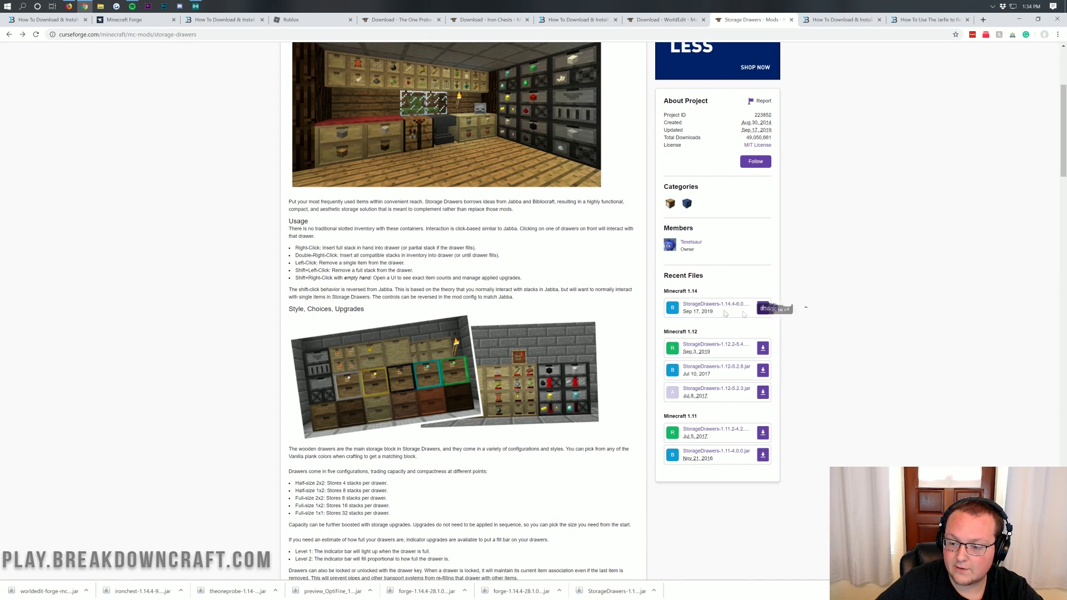
Download the Minecraft 1.14 Storage Drawers file, keep the flagged .jar, and minimise the browser.
{"action": "left_click", "coordinate": [763, 309]}
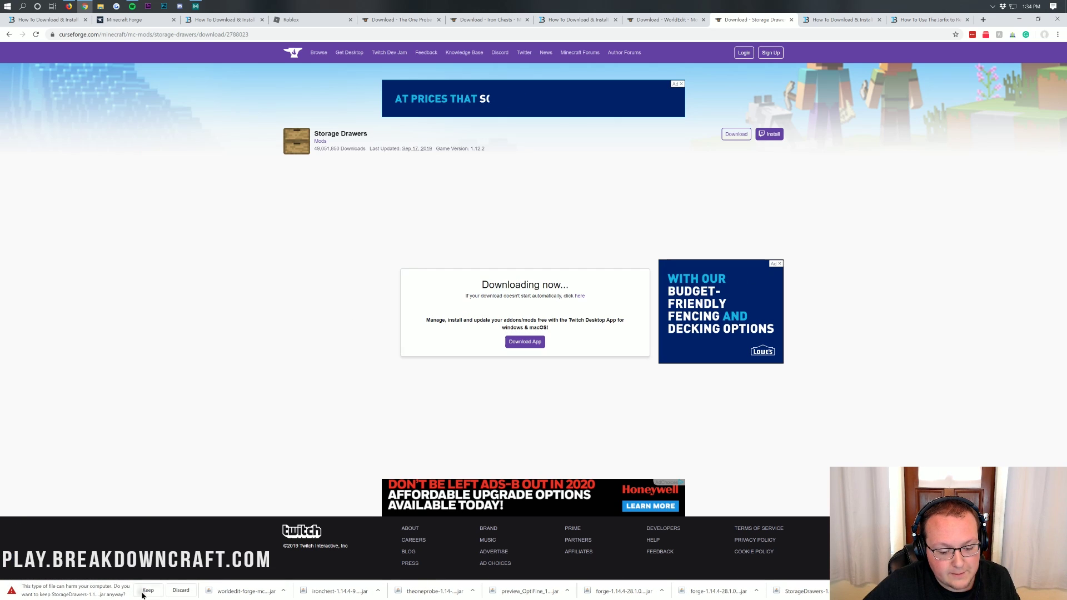
{"action": "left_click", "coordinate": [147, 591]}
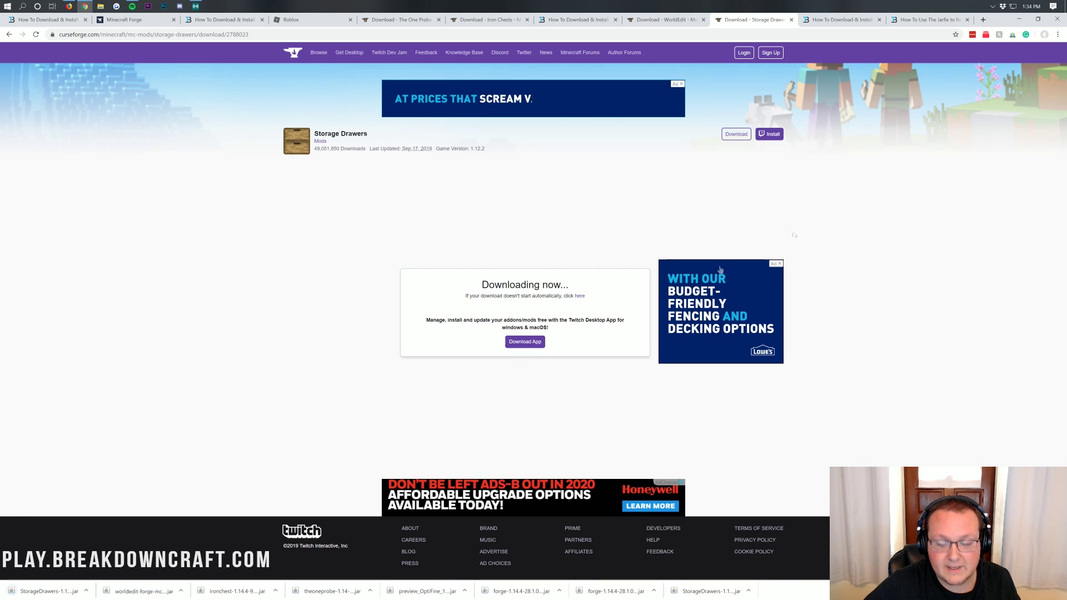
{"action": "left_click", "coordinate": [1018, 19]}
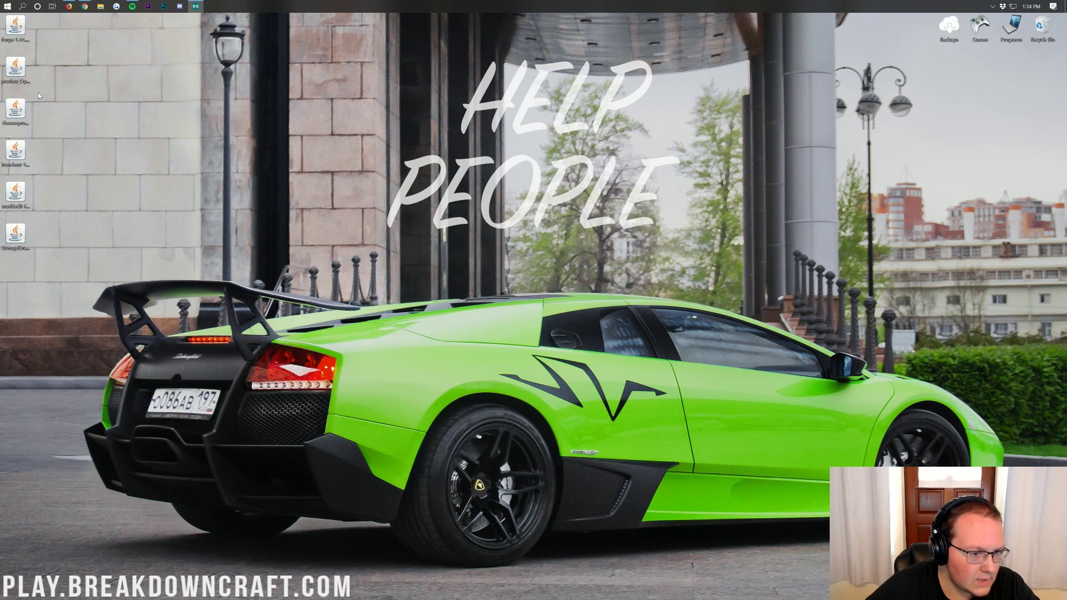
Group the five mod .jar files together on the desktop and place the Forge installer directly above them.
{"action": "left_click_drag", "start_coordinate": [15, 28], "coordinate": [451, 35]}
{"action": "left_click_drag", "start_coordinate": [42, 161], "coordinate": [3, 94]}
{"action": "left_click_drag", "start_coordinate": [16, 156], "coordinate": [398, 195]}
{"action": "left_click_drag", "start_coordinate": [388, 152], "coordinate": [420, 111]}
{"action": "left_click_drag", "start_coordinate": [388, 192], "coordinate": [451, 111]}
{"action": "left_click_drag", "start_coordinate": [15, 192], "coordinate": [397, 155]}
{"action": "left_click_drag", "start_coordinate": [16, 233], "coordinate": [457, 144]}
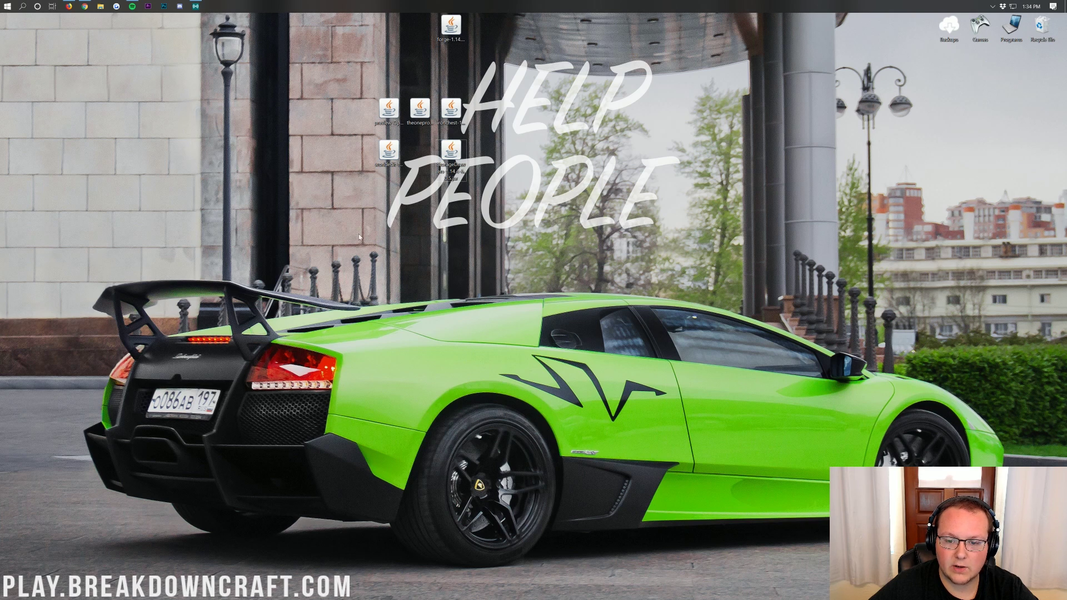
{"action": "left_click_drag", "start_coordinate": [451, 27], "coordinate": [421, 99]}
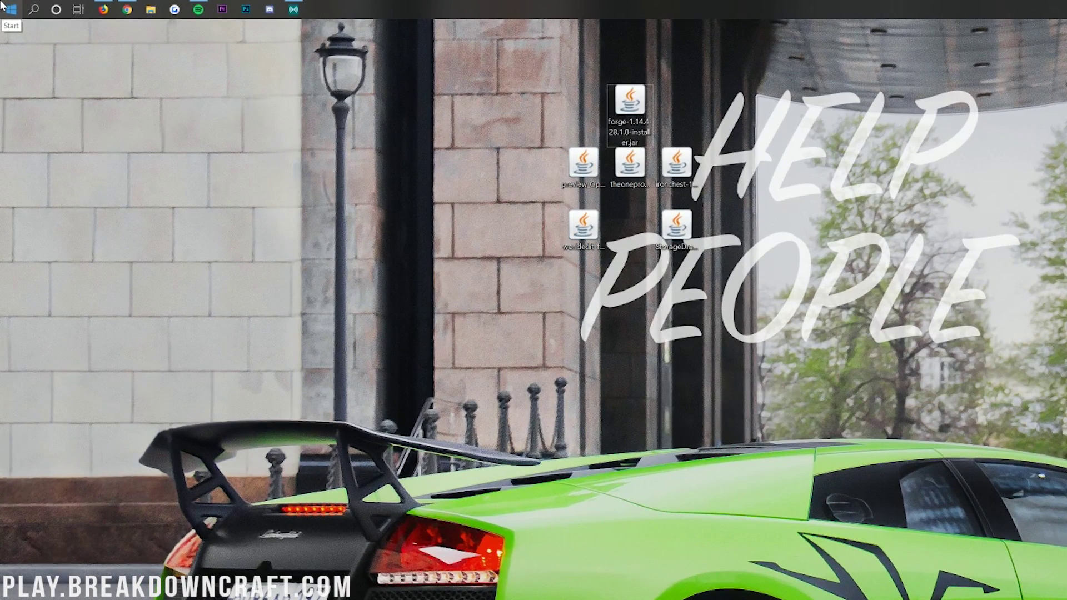
Search Windows for "downloads", view the Downloads folder, and close it.
{"action": "left_click", "coordinate": [2, 4]}
{"action": "type", "text": "downloads"}
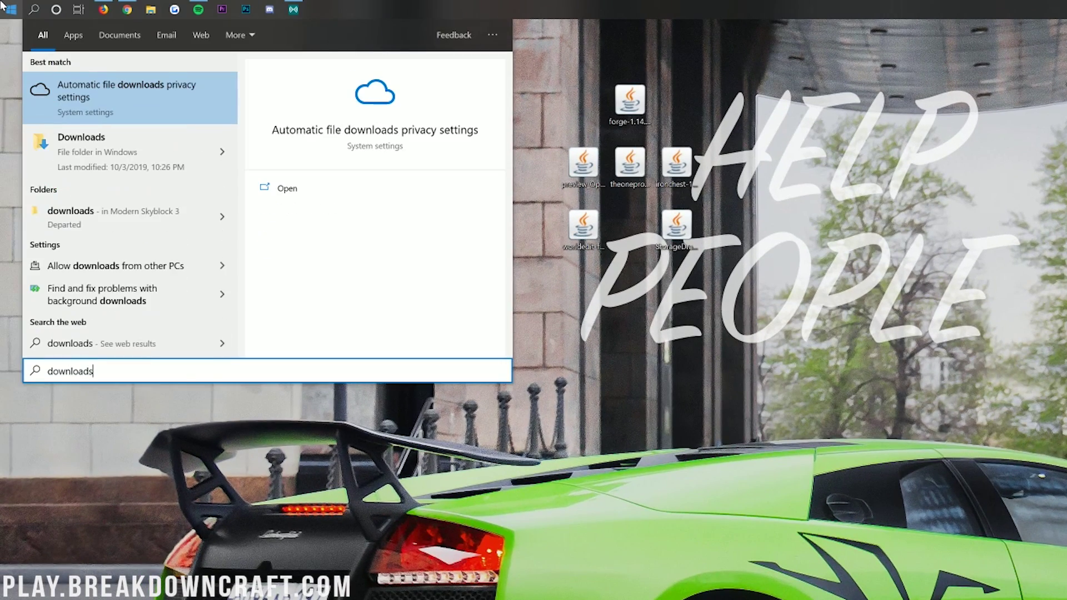
{"action": "left_click", "coordinate": [105, 154]}
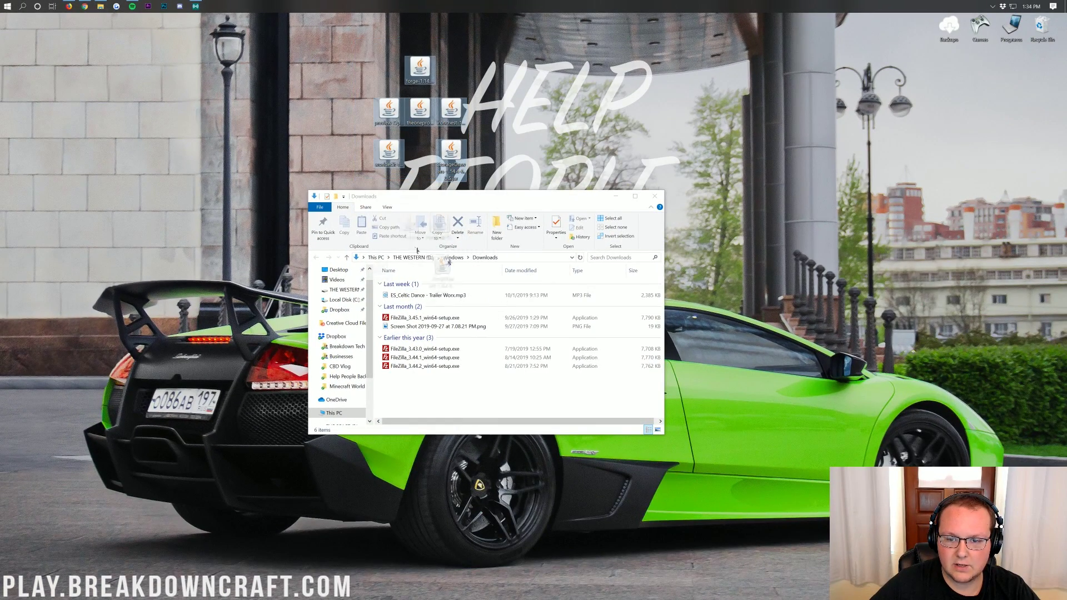
{"action": "left_click", "coordinate": [655, 195]}
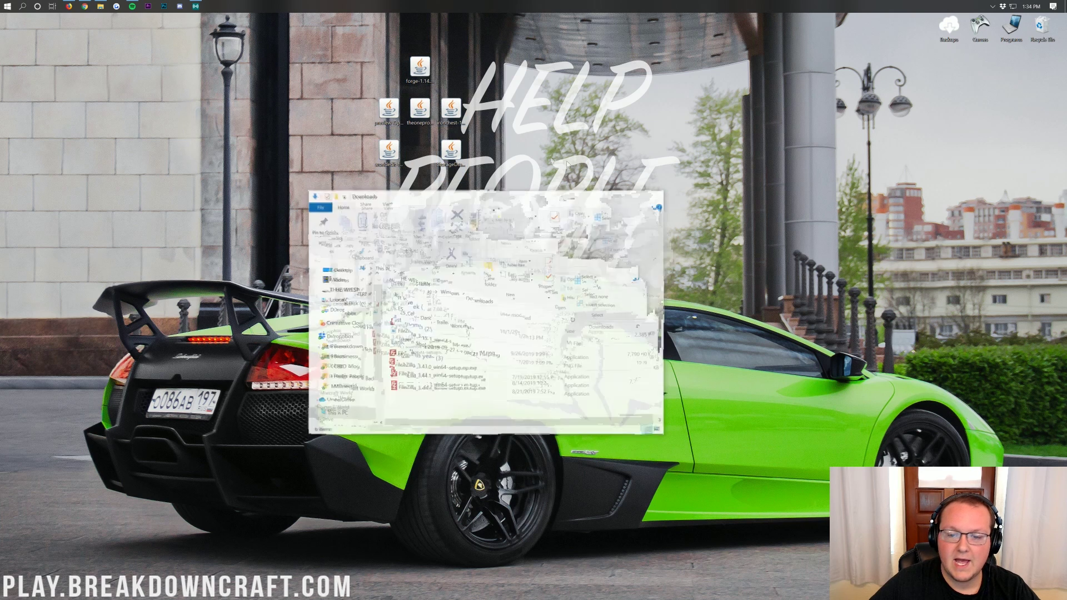
{"action": "left_click", "coordinate": [417, 132]}
{"action": "right_click", "coordinate": [418, 65]}
{"action": "left_click", "coordinate": [443, 100]}
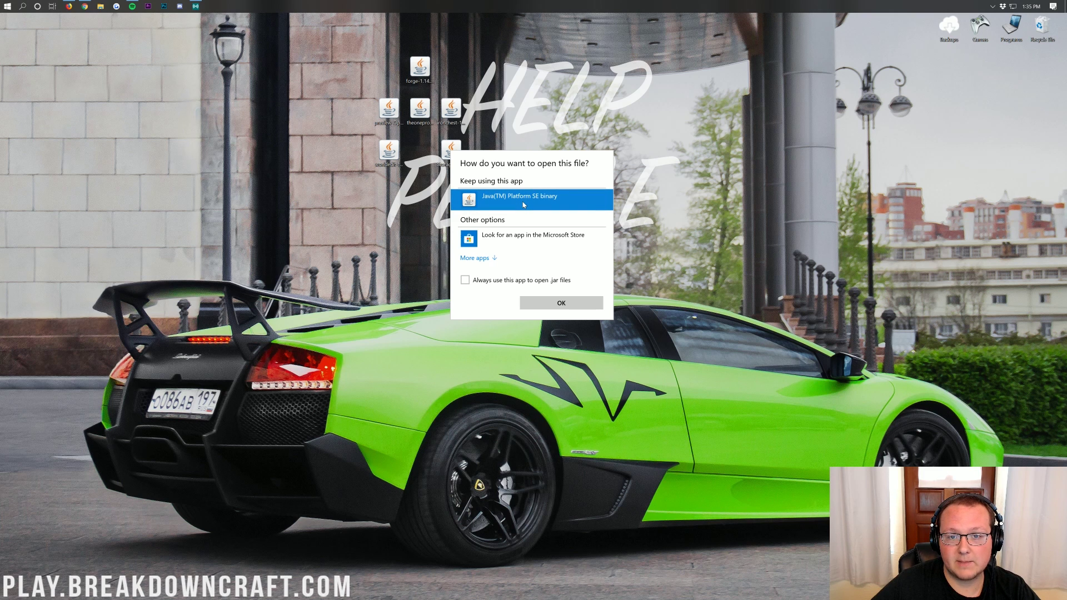
{"action": "key", "text": "Return"}
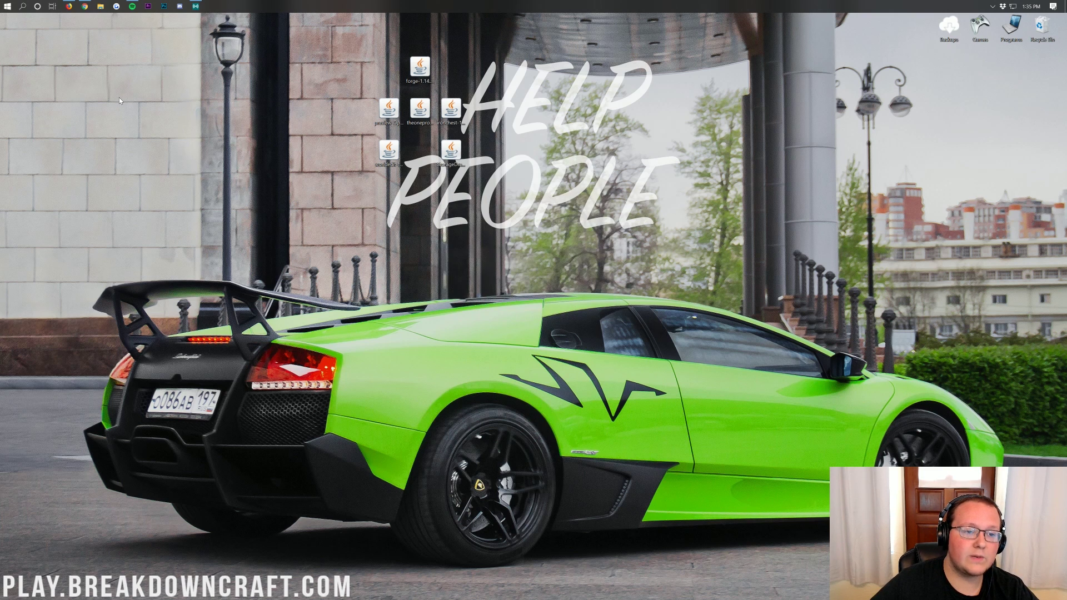
Review the open browser article on downloading and installing Java for Minecraft, including its download link and first step.
{"action": "left_click", "coordinate": [81, 7]}
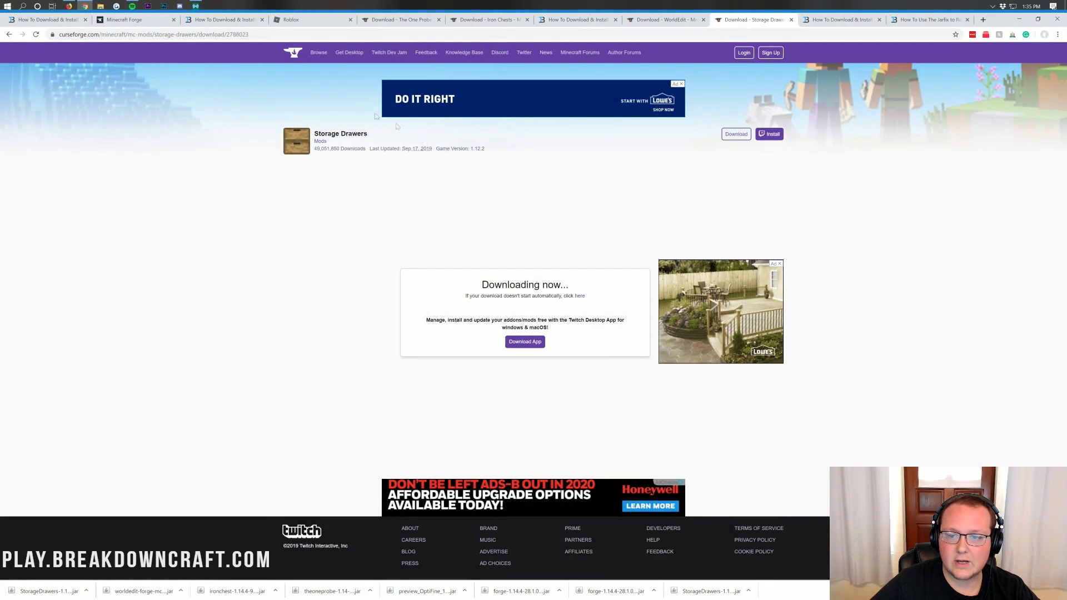
{"action": "left_click", "coordinate": [841, 20]}
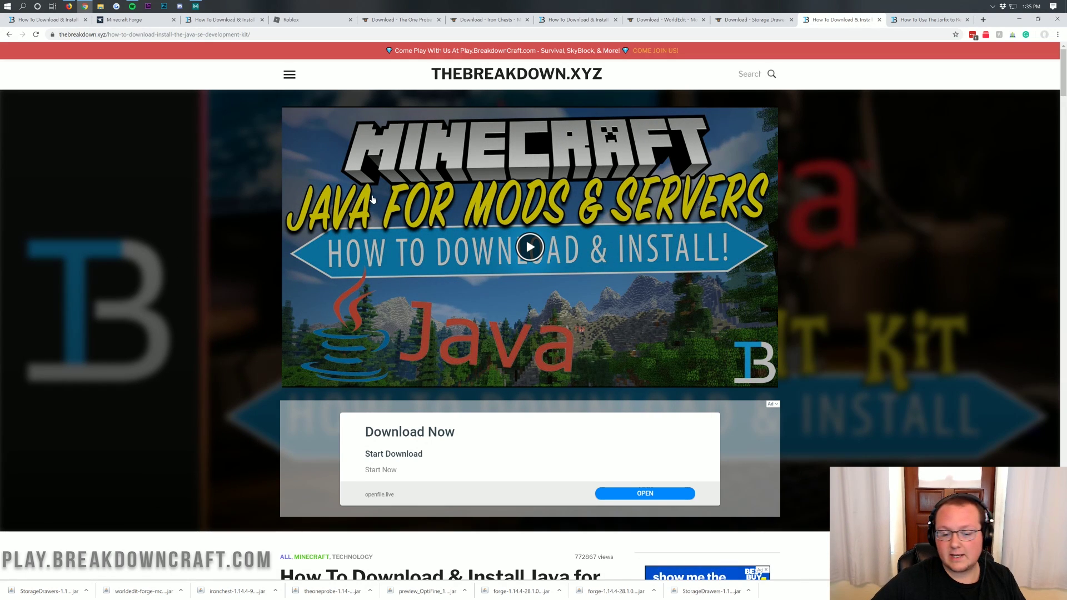
{"action": "scroll", "coordinate": [372, 199], "scroll_direction": "down", "scroll_amount": 7}
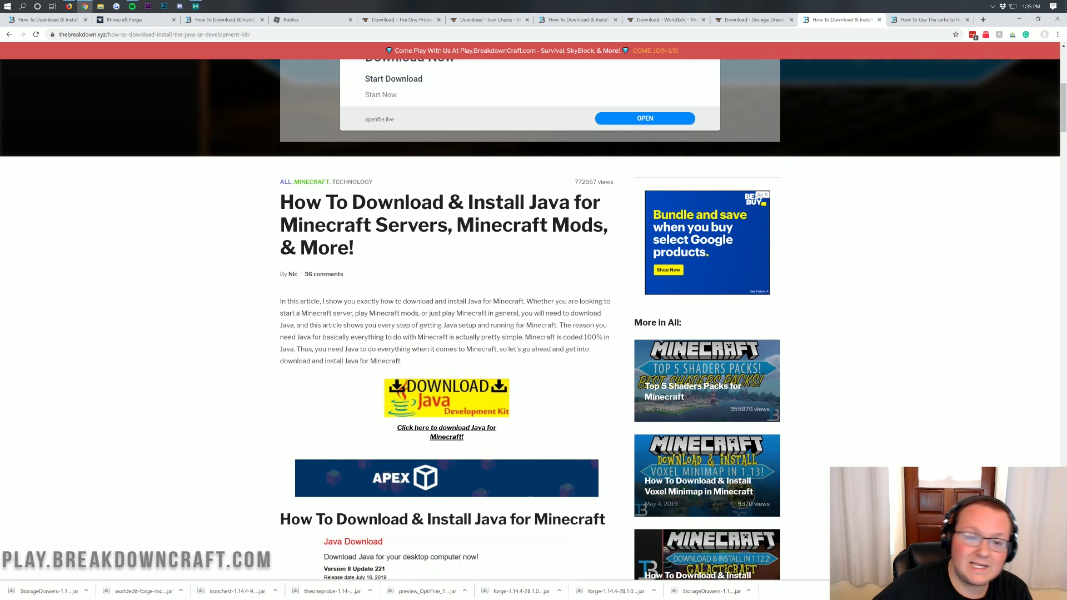
{"action": "scroll", "coordinate": [432, 157], "scroll_direction": "down", "scroll_amount": 3}
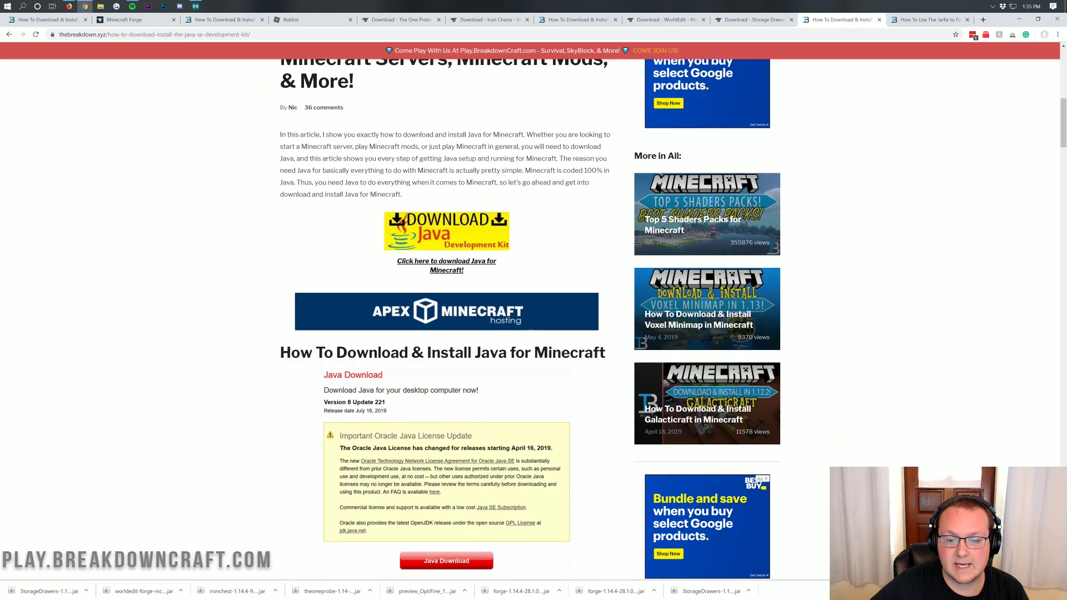
{"action": "scroll", "coordinate": [370, 134], "scroll_direction": "down", "scroll_amount": 2}
{"action": "scroll", "coordinate": [458, 185], "scroll_direction": "down", "scroll_amount": 4}
{"action": "scroll", "coordinate": [428, 205], "scroll_direction": "up", "scroll_amount": 5}
{"action": "scroll", "coordinate": [400, 221], "scroll_direction": "down", "scroll_amount": 9}
{"action": "scroll", "coordinate": [399, 222], "scroll_direction": "up", "scroll_amount": 6}
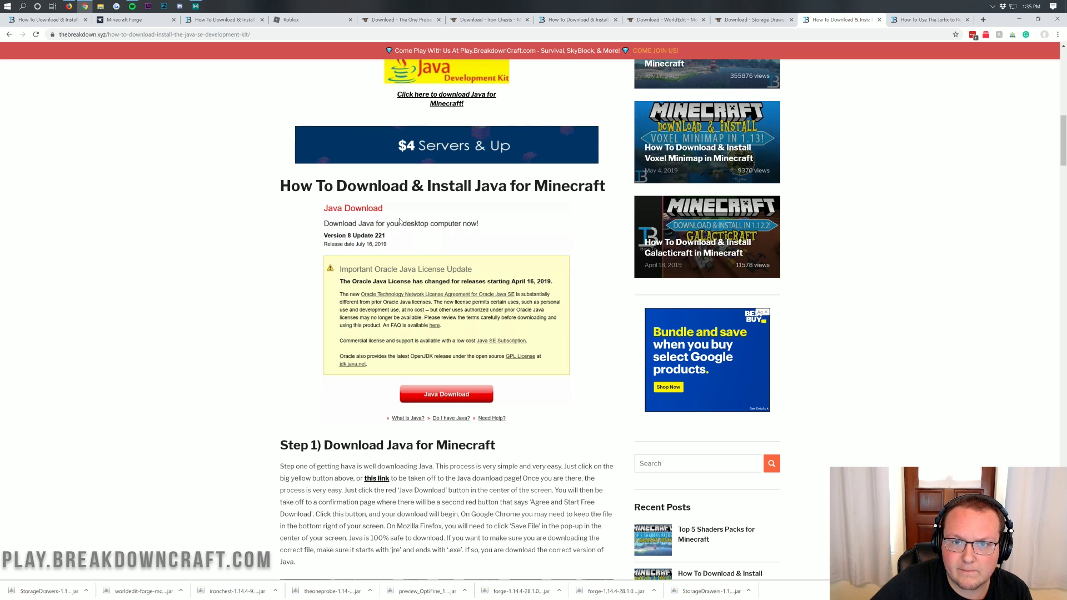
Look through the article on repairing .jar files with the Jarfix, and minimise the browser.
{"action": "key", "text": "ctrl+Tab"}
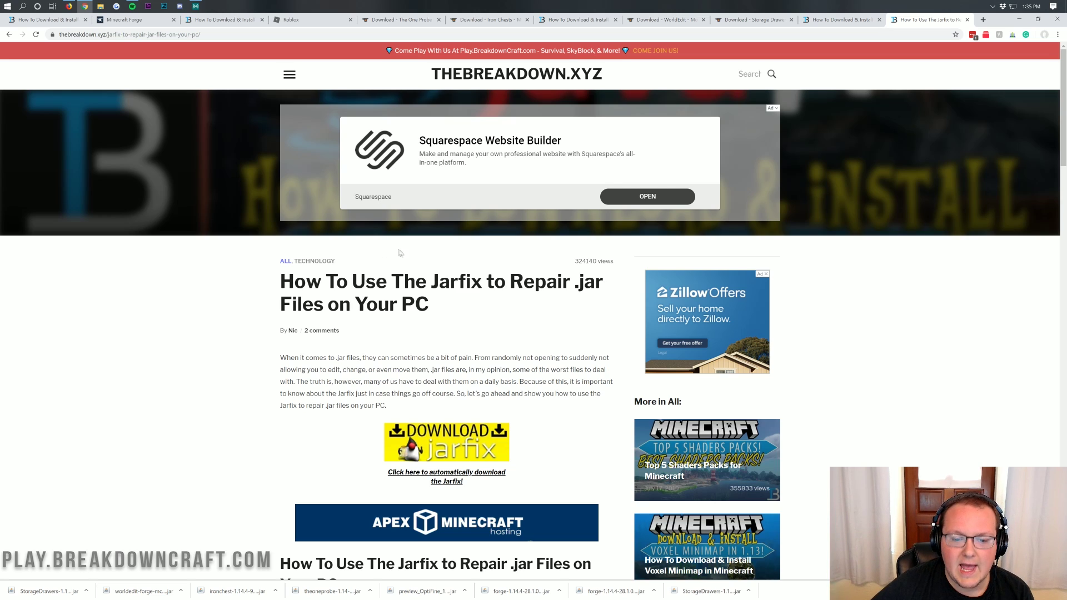
{"action": "scroll", "coordinate": [395, 253], "scroll_direction": "down", "scroll_amount": 9}
{"action": "scroll", "coordinate": [403, 287], "scroll_direction": "up", "scroll_amount": 6}
{"action": "scroll", "coordinate": [404, 288], "scroll_direction": "up", "scroll_amount": 3}
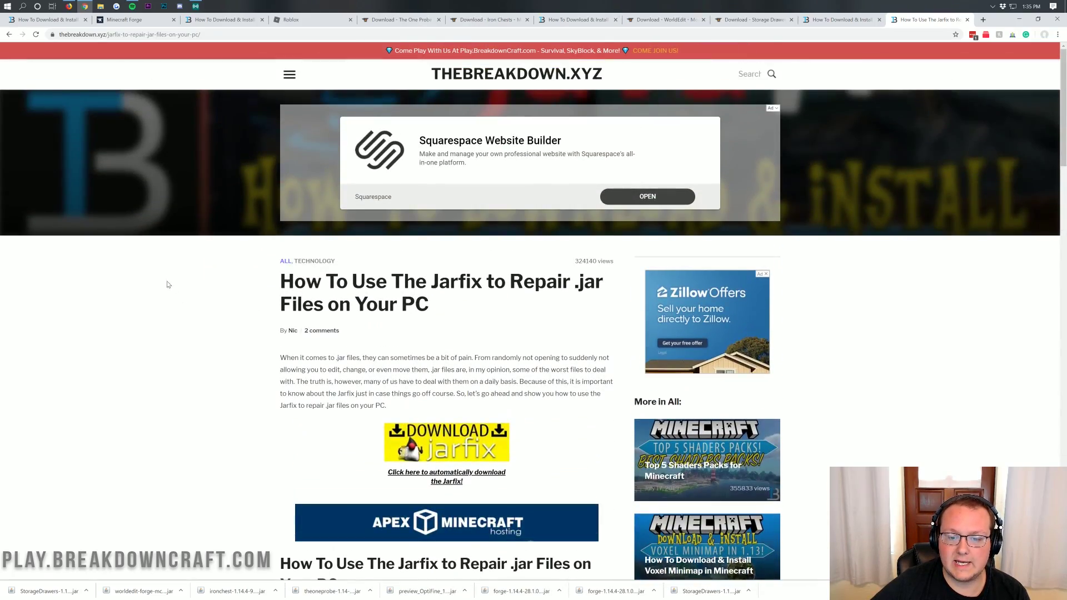
{"action": "scroll", "coordinate": [168, 284], "scroll_direction": "down", "scroll_amount": 15}
{"action": "scroll", "coordinate": [168, 285], "scroll_direction": "up", "scroll_amount": 4}
{"action": "scroll", "coordinate": [282, 547], "scroll_direction": "up", "scroll_amount": 13}
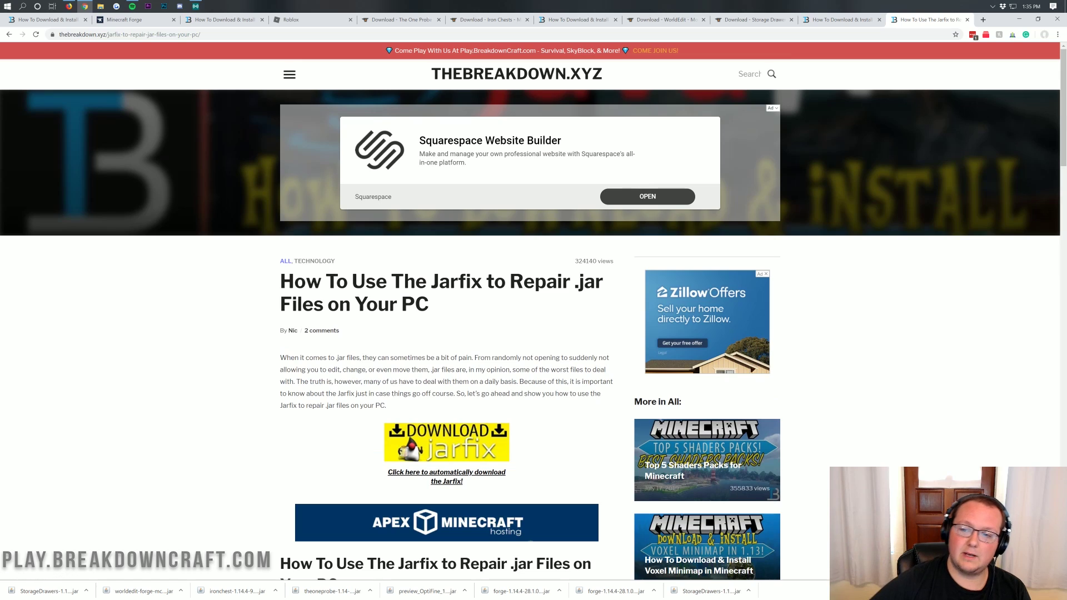
{"action": "left_click", "coordinate": [1019, 19]}
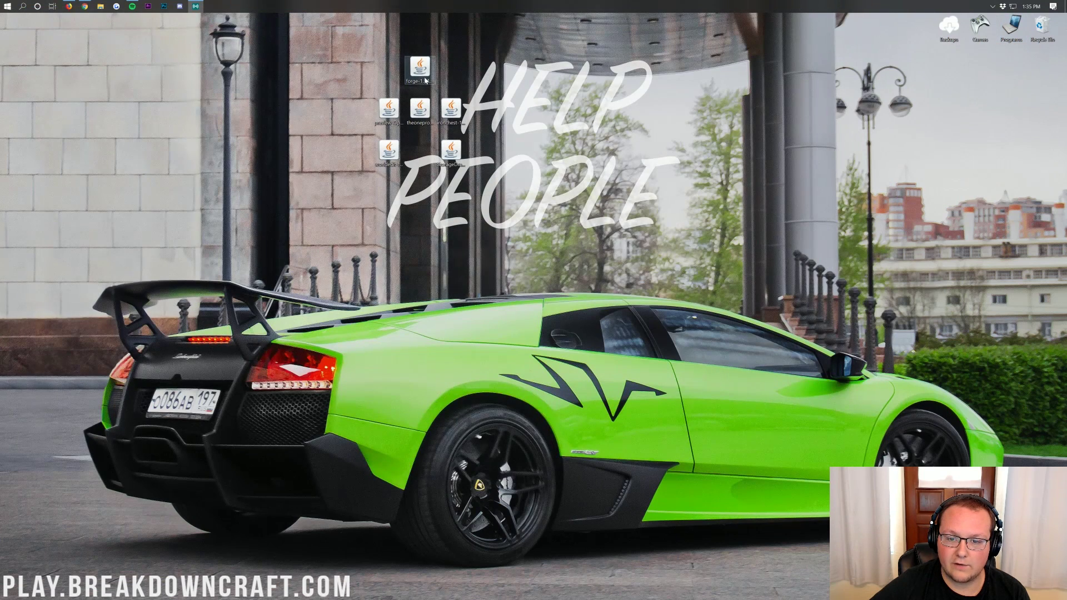
Open the Forge 1.14.4 installer from the desktop with Java(TM) Platform SE binary.
{"action": "right_click", "coordinate": [422, 81]}
{"action": "key", "text": "Escape"}
{"action": "right_click", "coordinate": [427, 78]}
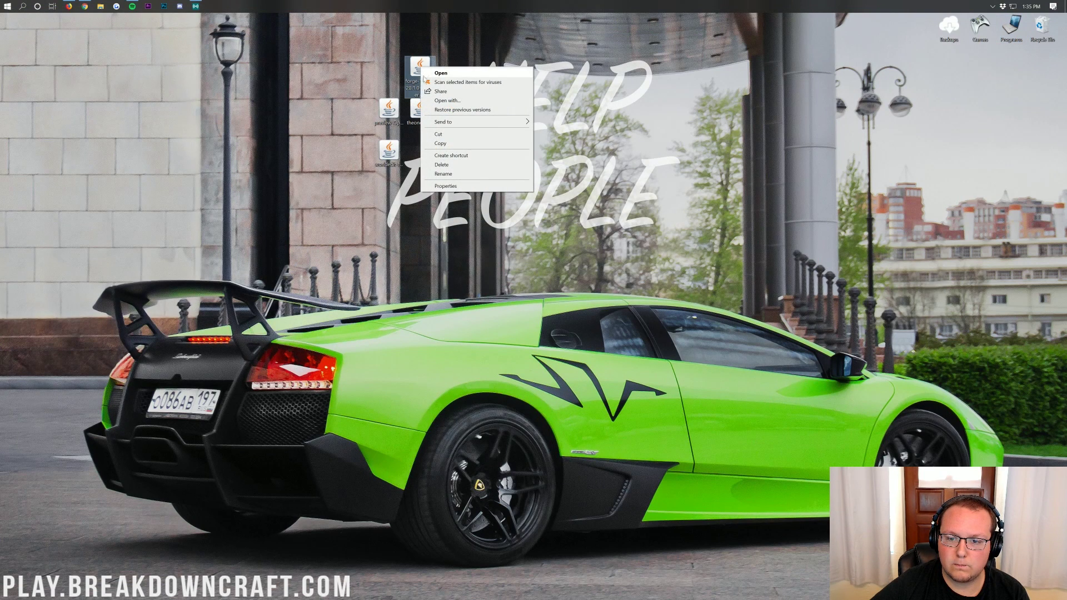
{"action": "left_click", "coordinate": [447, 100]}
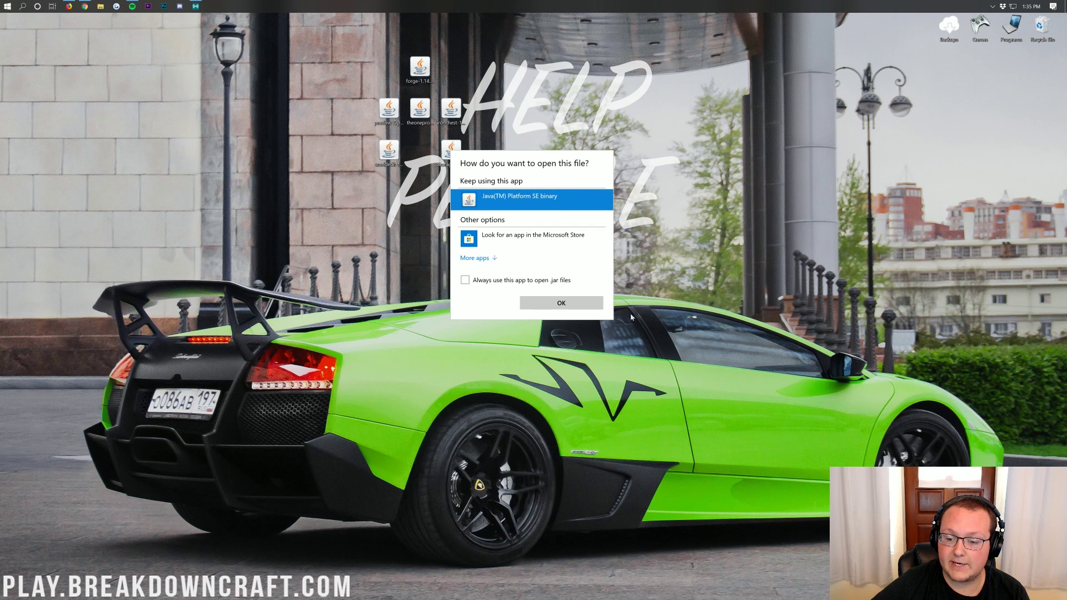
{"action": "left_click", "coordinate": [551, 306]}
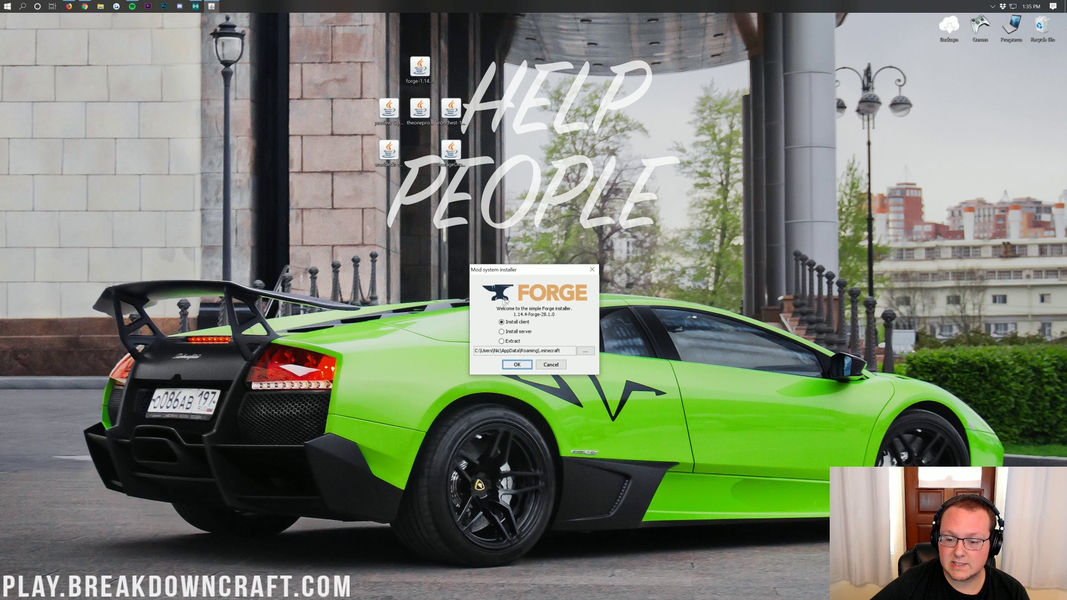
Install the Forge client into the .minecraft folder and move the installer file away from the mods on the desktop.
{"action": "left_click", "coordinate": [515, 365]}
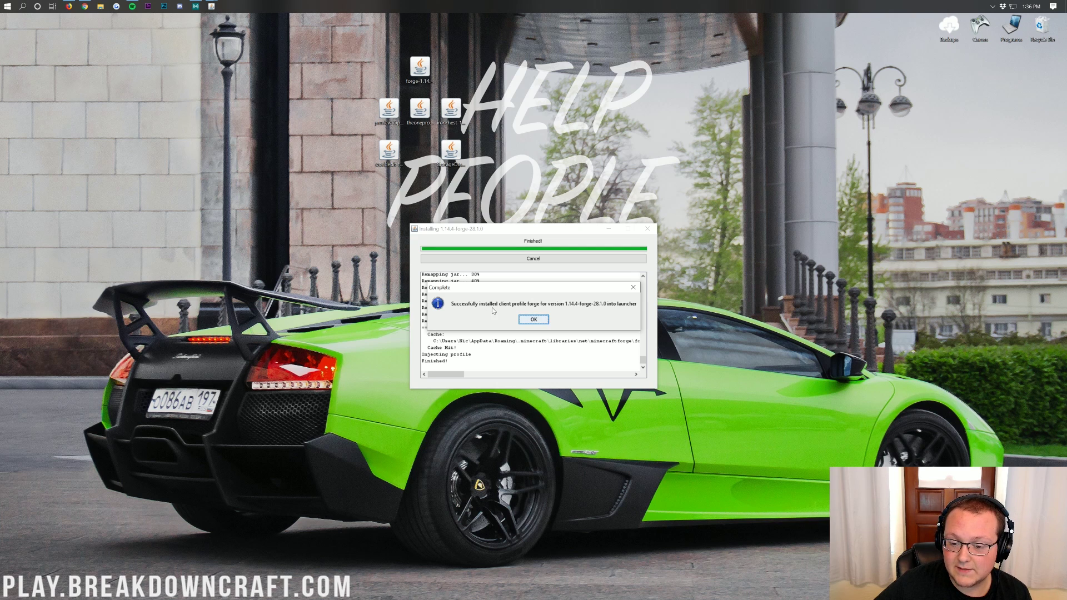
{"action": "left_click", "coordinate": [533, 319]}
{"action": "left_click_drag", "start_coordinate": [414, 94], "coordinate": [203, 75]}
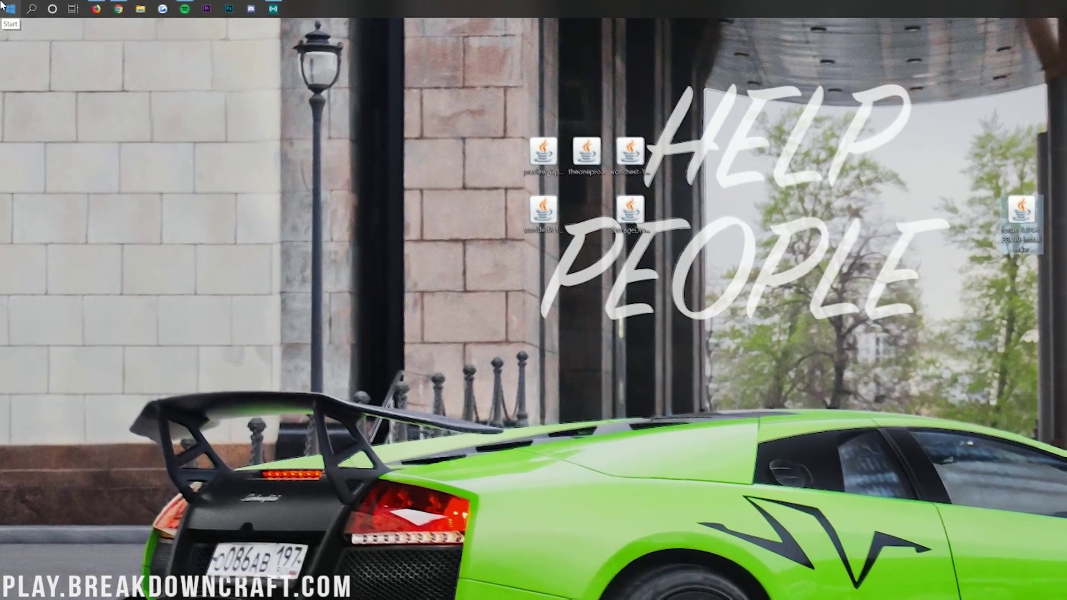
Open the Roaming folder by running %appdata% from the Windows Run dialog.
{"action": "left_click", "coordinate": [4, 6]}
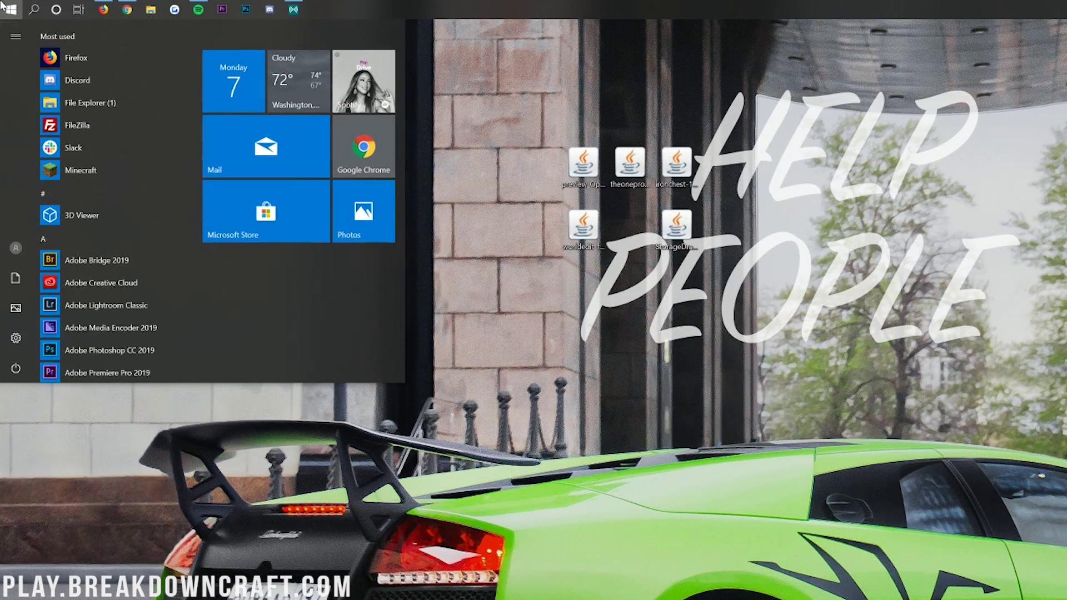
{"action": "type", "text": "run"}
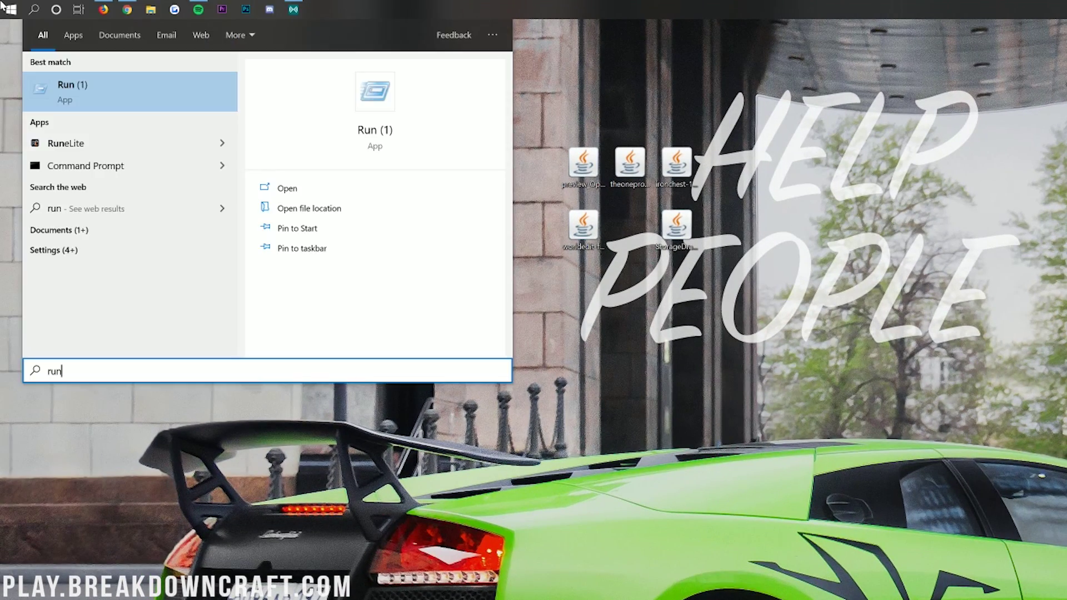
{"action": "left_click", "coordinate": [123, 92]}
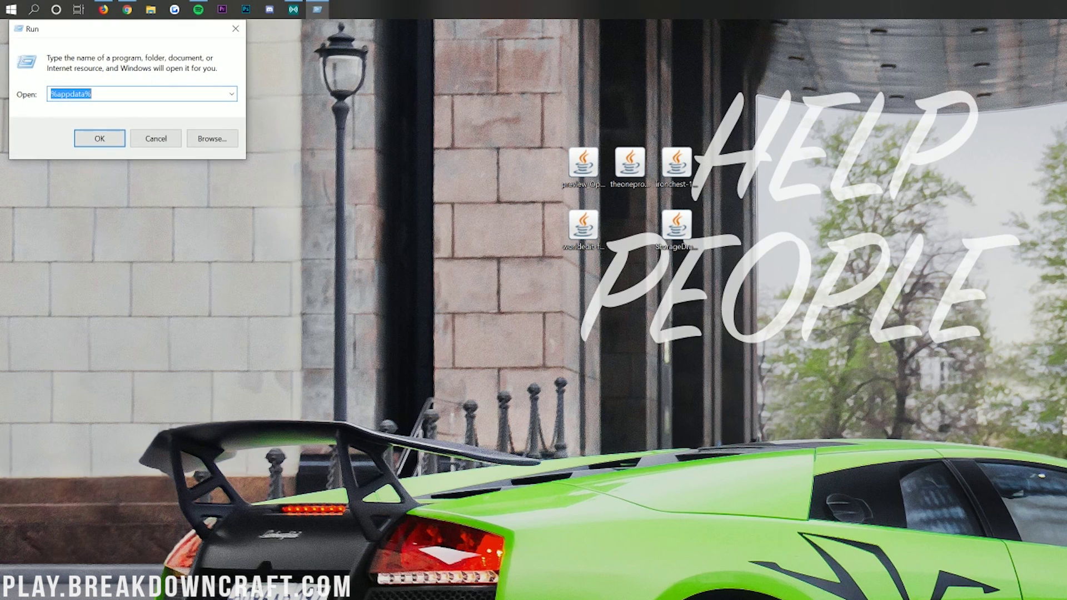
{"action": "key", "text": "BackSpace"}
{"action": "left_click_drag", "start_coordinate": [69, 41], "coordinate": [72, 53]}
{"action": "type", "text": "%a"}
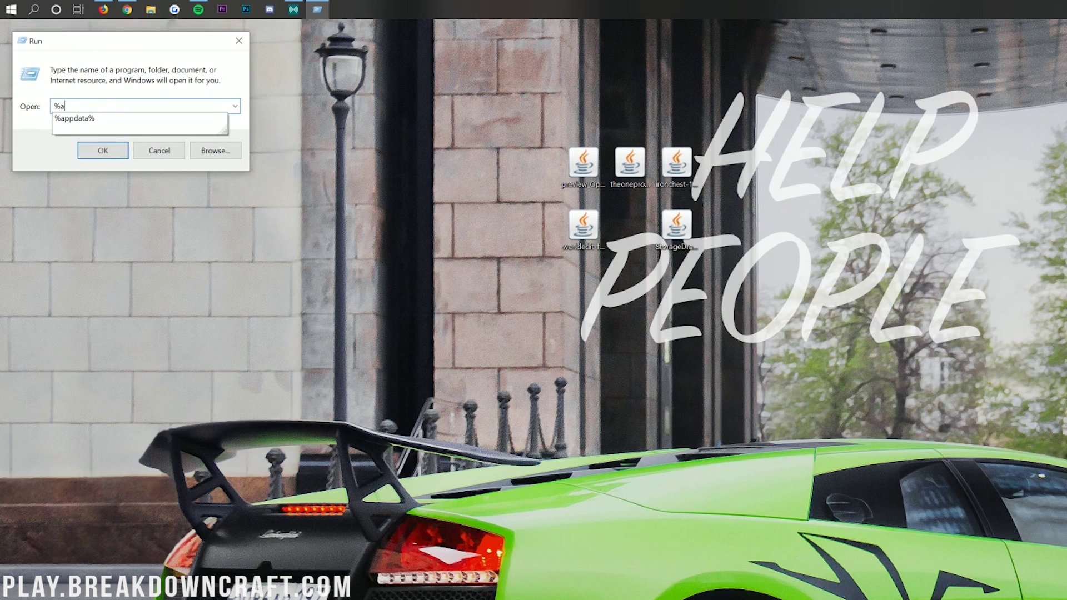
{"action": "type", "text": "ppdata%"}
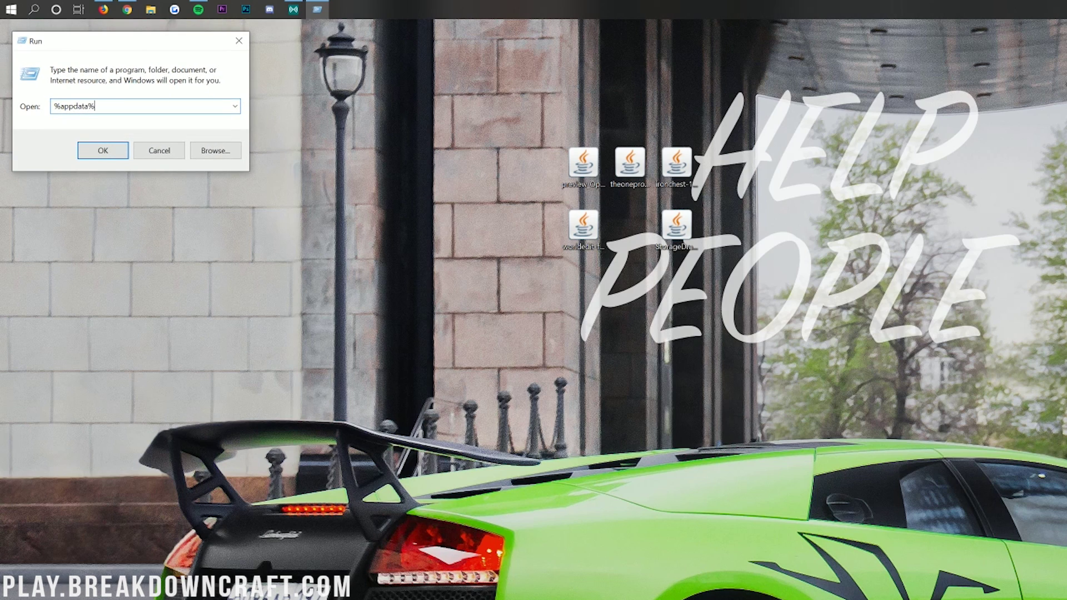
{"action": "key", "text": "ctrl+a"}
{"action": "left_click", "coordinate": [102, 150]}
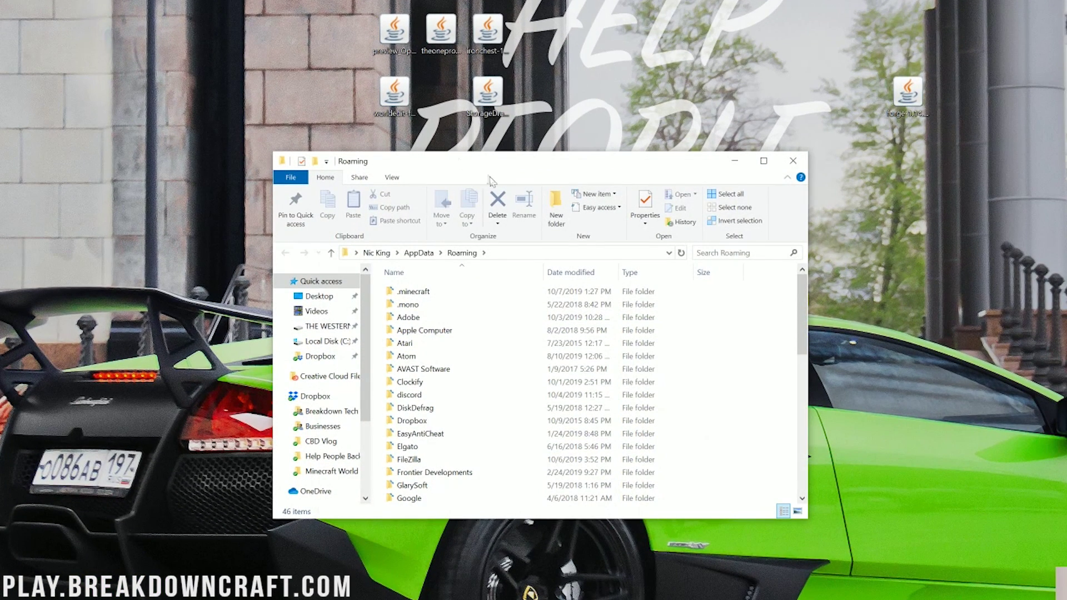
Open the .minecraft folder and look through it for an existing mods folder.
{"action": "double_click", "coordinate": [433, 291]}
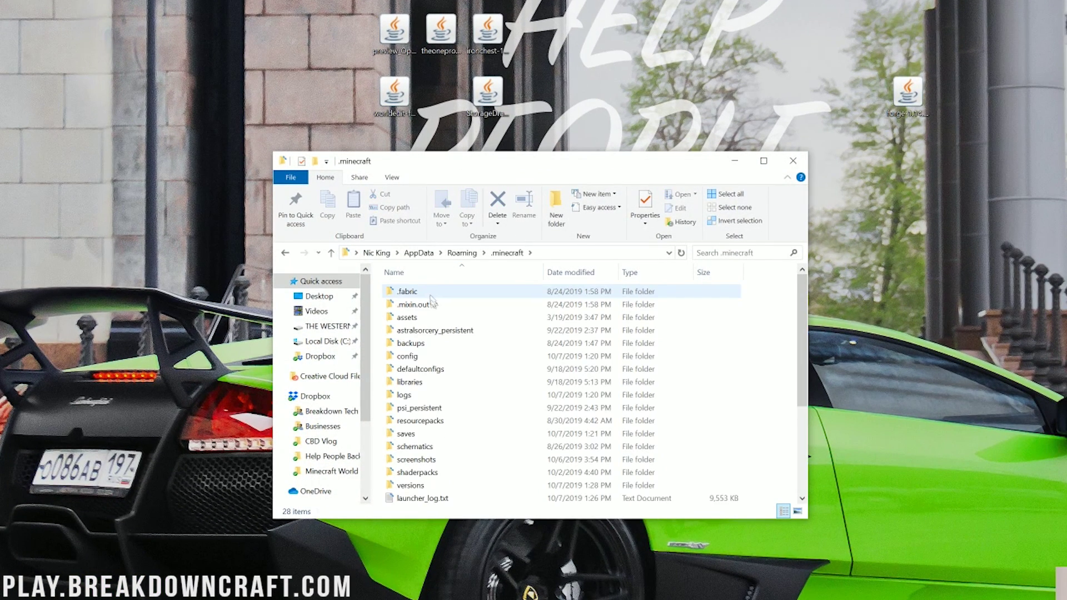
{"action": "scroll", "coordinate": [431, 300], "scroll_direction": "down", "scroll_amount": 2}
{"action": "scroll", "coordinate": [431, 356], "scroll_direction": "up", "scroll_amount": 2}
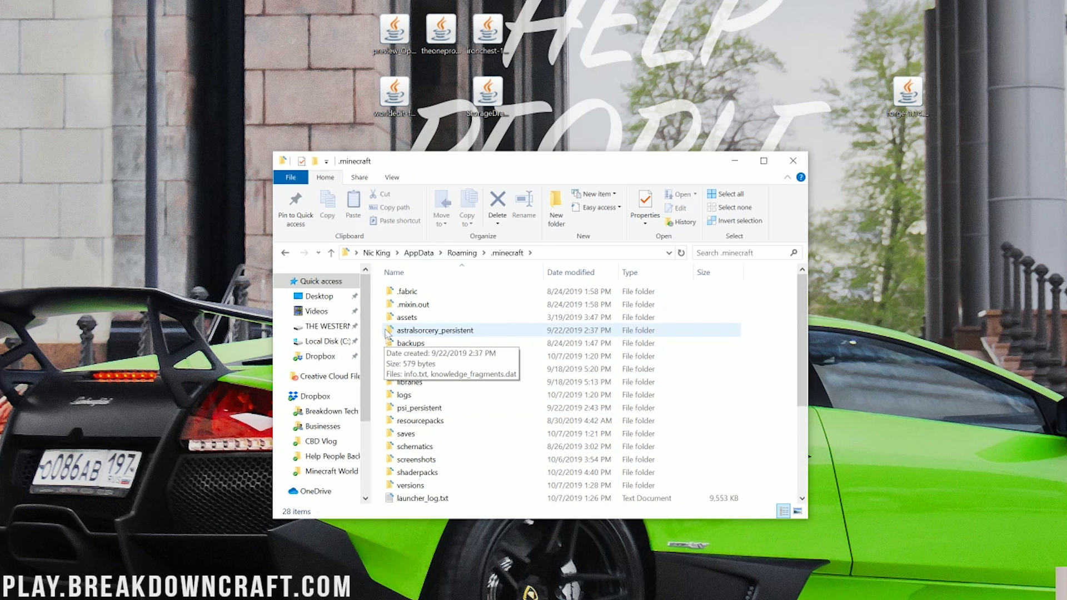
{"action": "scroll", "coordinate": [388, 330], "scroll_direction": "down", "scroll_amount": 1}
{"action": "scroll", "coordinate": [388, 330], "scroll_direction": "up", "scroll_amount": 1}
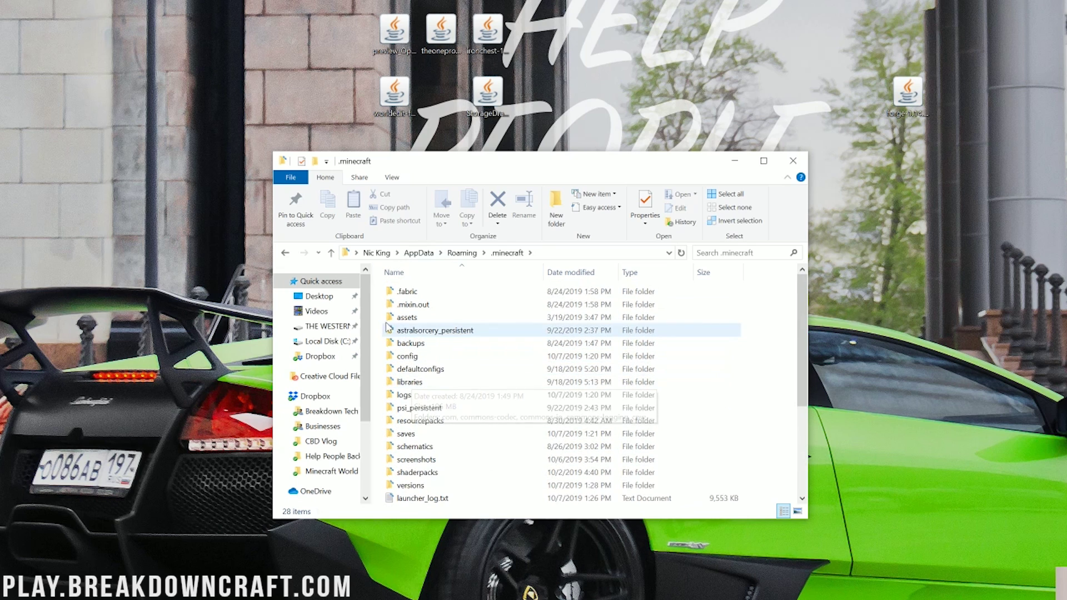
Create a new folder named mods in the .minecraft folder.
{"action": "right_click", "coordinate": [381, 304]}
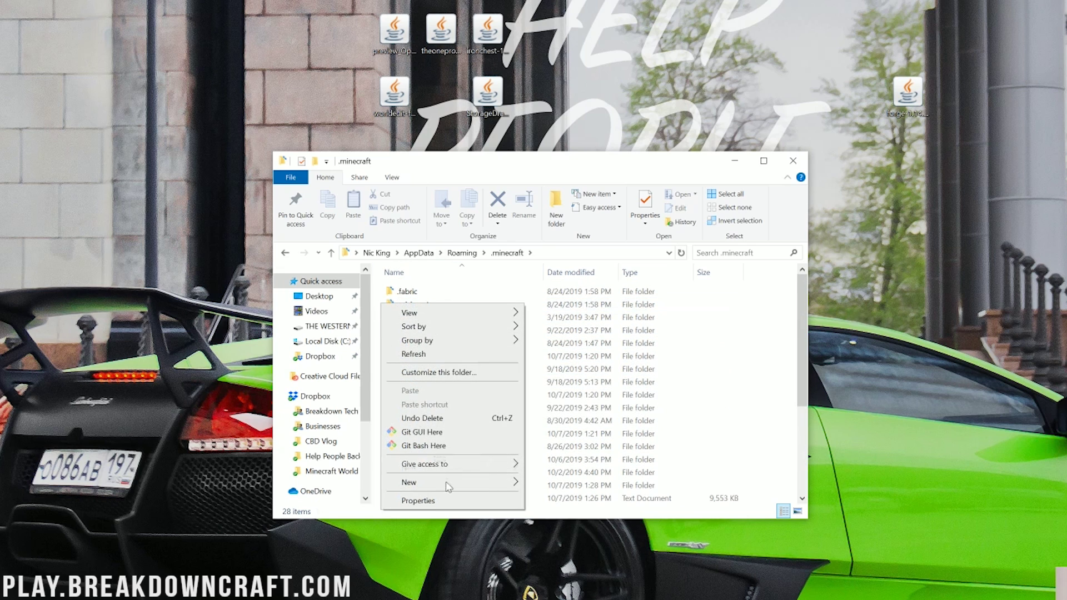
{"action": "mouse_move", "coordinate": [449, 487]}
{"action": "left_click", "coordinate": [550, 486]}
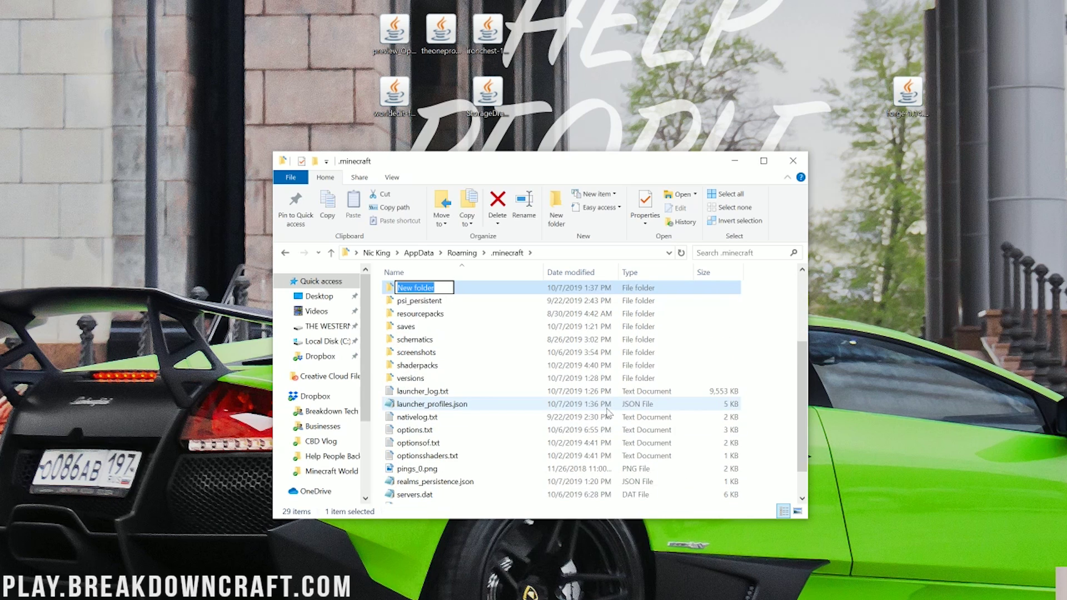
{"action": "type", "text": "mods"}
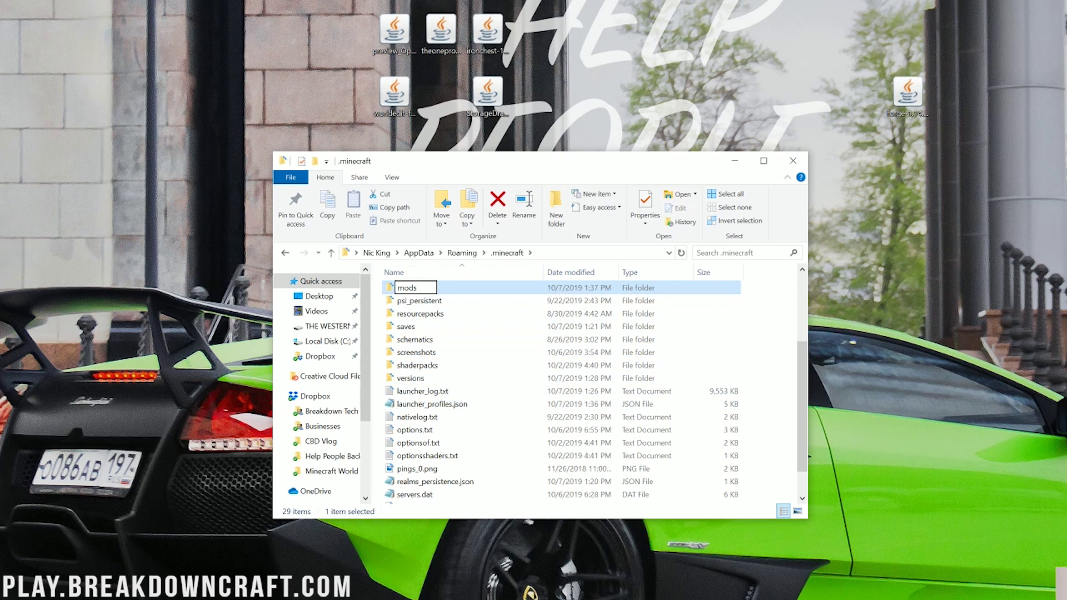
{"action": "key", "text": "Return"}
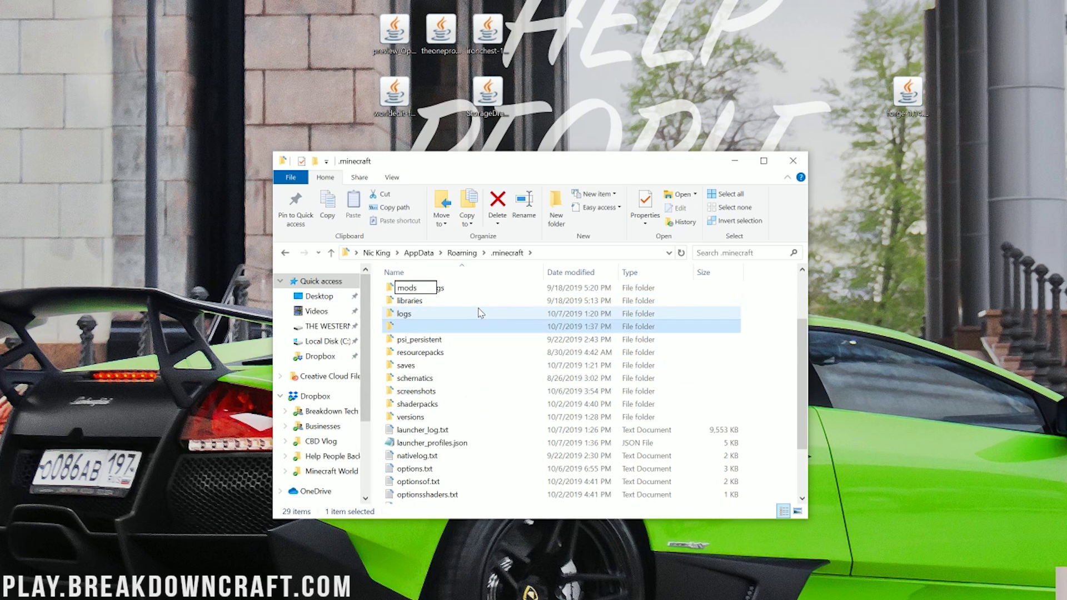
{"action": "left_click", "coordinate": [400, 330]}
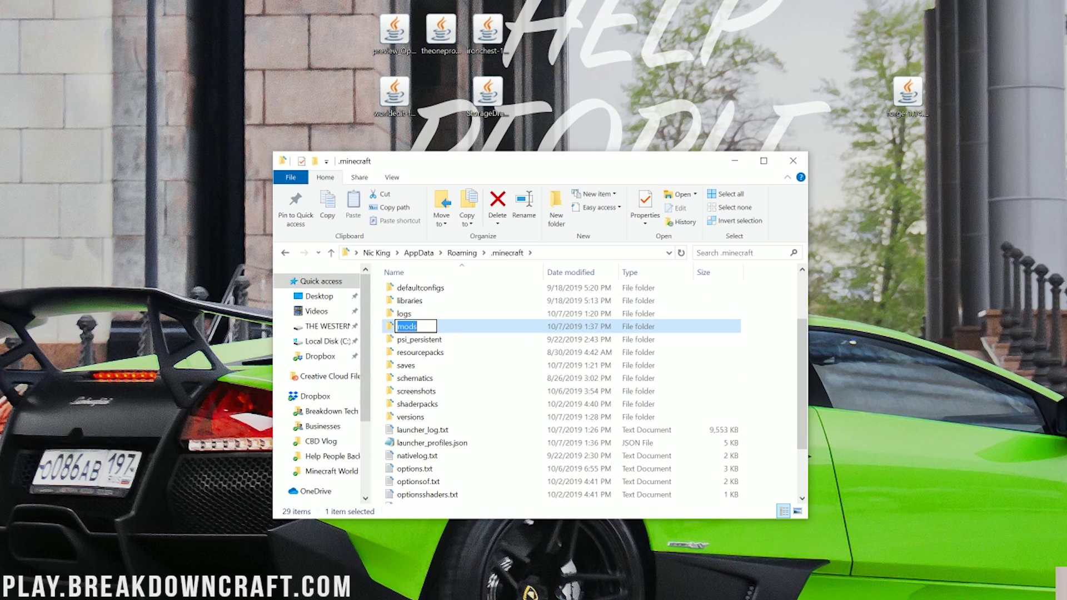
{"action": "key", "text": "Escape"}
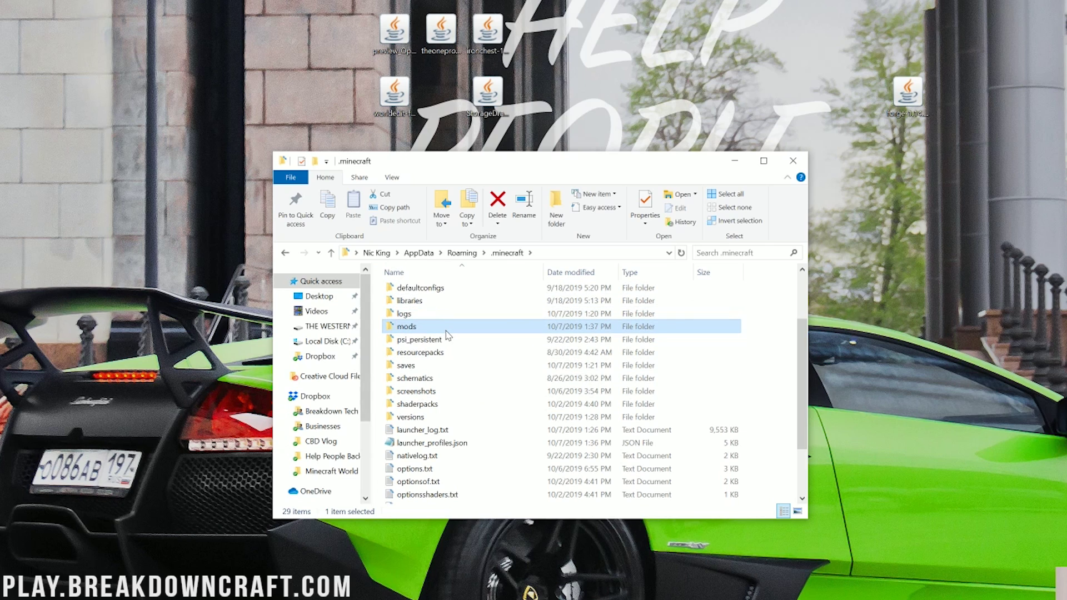
Open the mods folder and put the OptiFine, The One Probe, Iron Chests, WorldEdit and Storage Drawers .jar files from the desktop into it.
{"action": "double_click", "coordinate": [446, 330]}
{"action": "left_click_drag", "start_coordinate": [356, 1], "coordinate": [588, 153]}
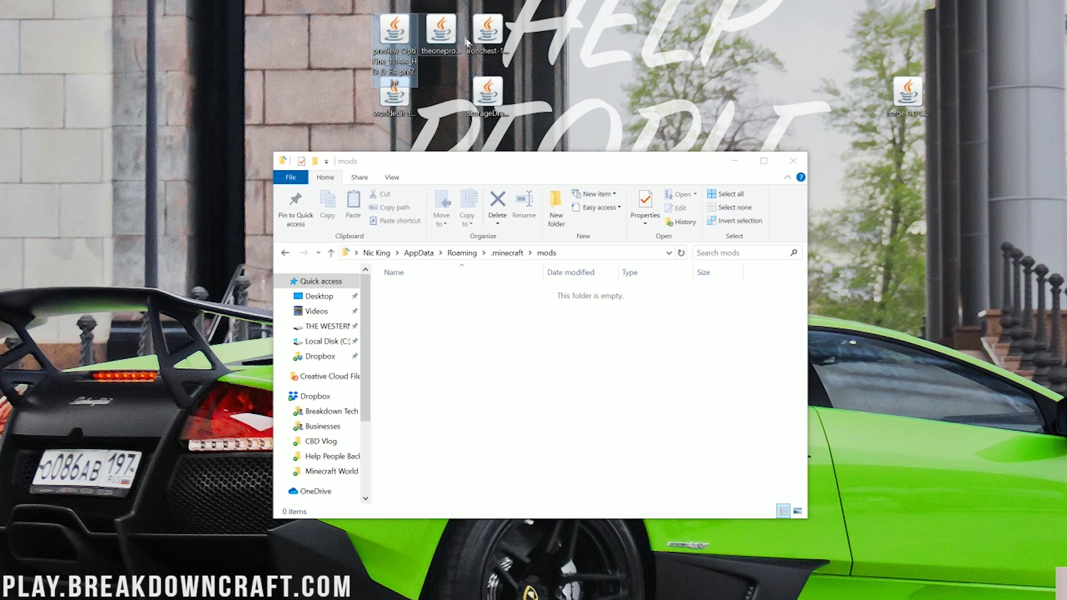
{"action": "left_click", "coordinate": [485, 87]}
{"action": "left_click", "coordinate": [487, 34]}
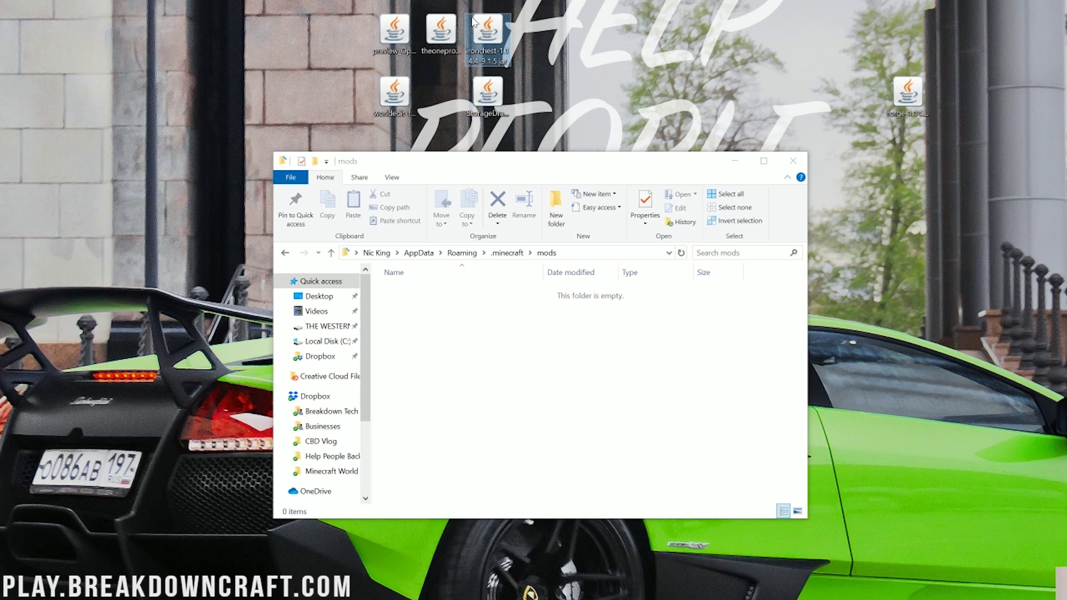
{"action": "left_click_drag", "start_coordinate": [533, 3], "coordinate": [324, 111]}
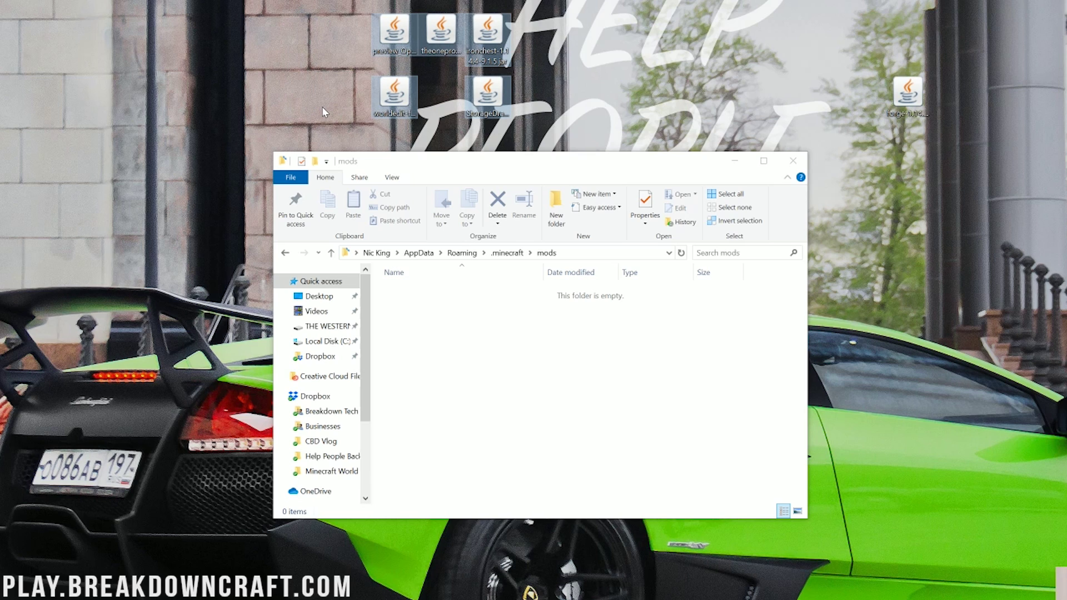
{"action": "left_click_drag", "start_coordinate": [388, 45], "coordinate": [428, 360]}
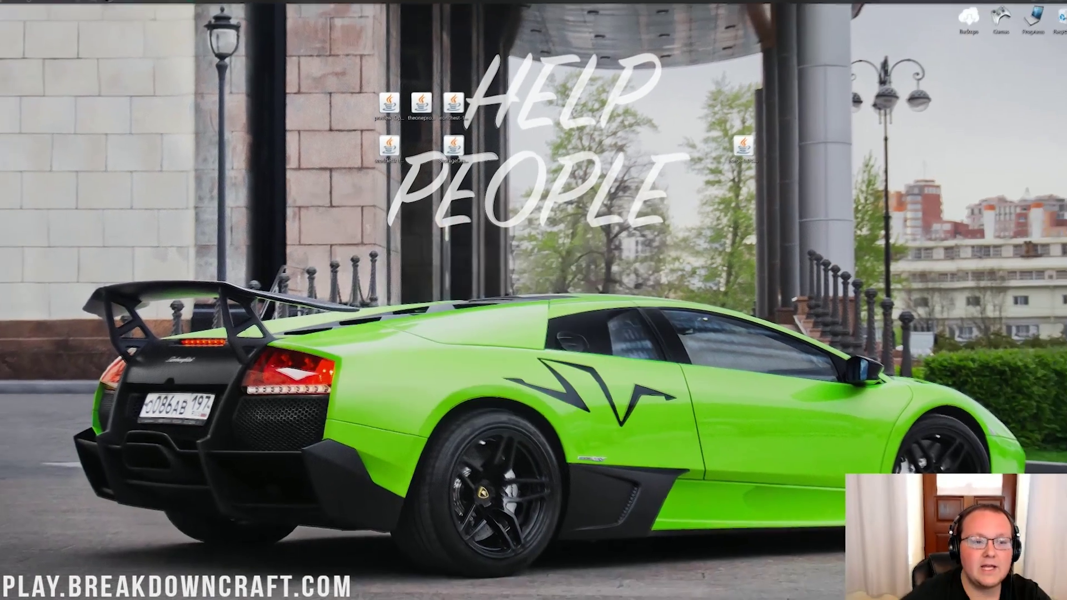
Find Minecraft through the Windows search and open the Minecraft Launcher.
{"action": "left_click", "coordinate": [6, 5]}
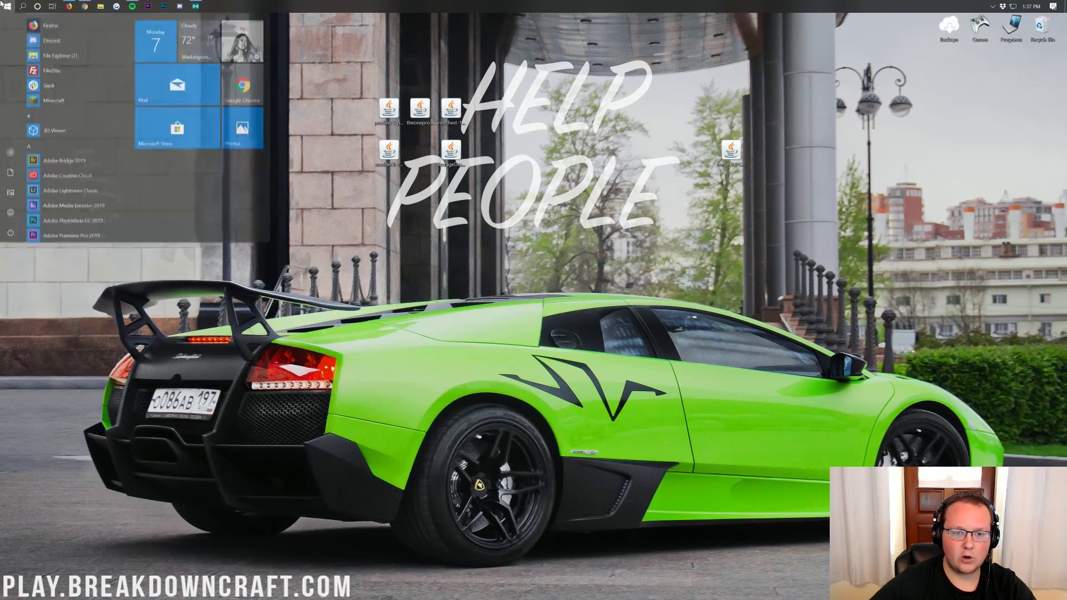
{"action": "type", "text": "minecraft"}
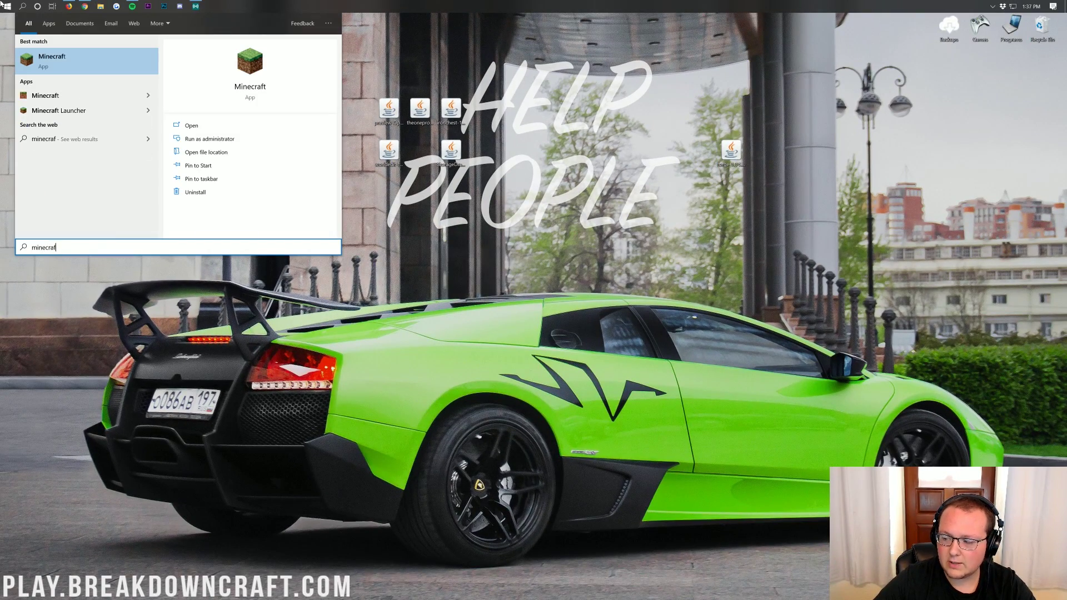
{"action": "key", "text": "Return"}
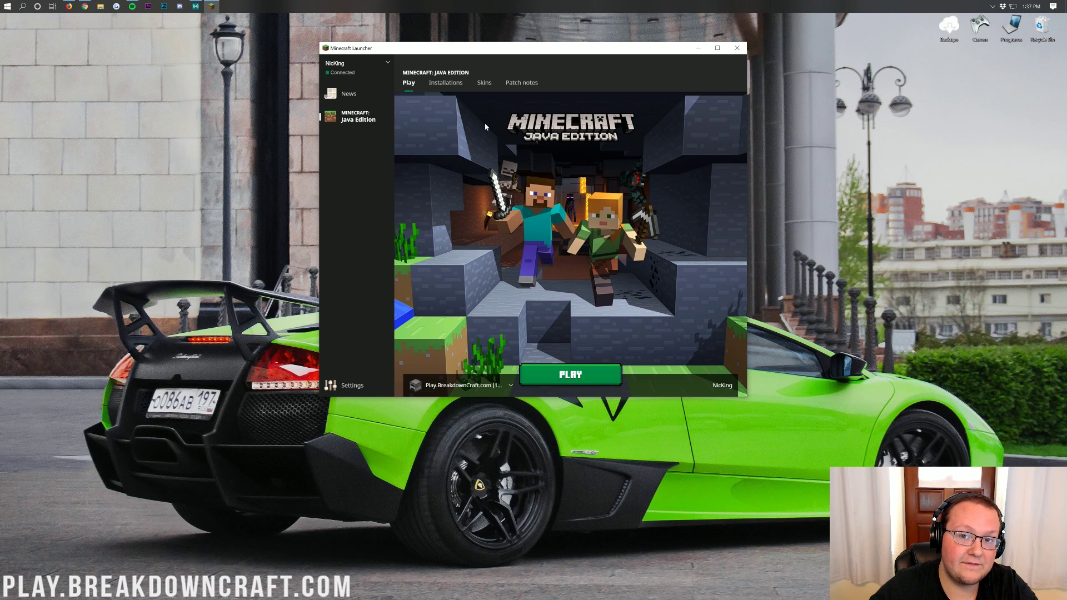
Delete the existing Play.BreakdownCraft.com installation from the launcher's installations.
{"action": "left_click", "coordinate": [446, 84]}
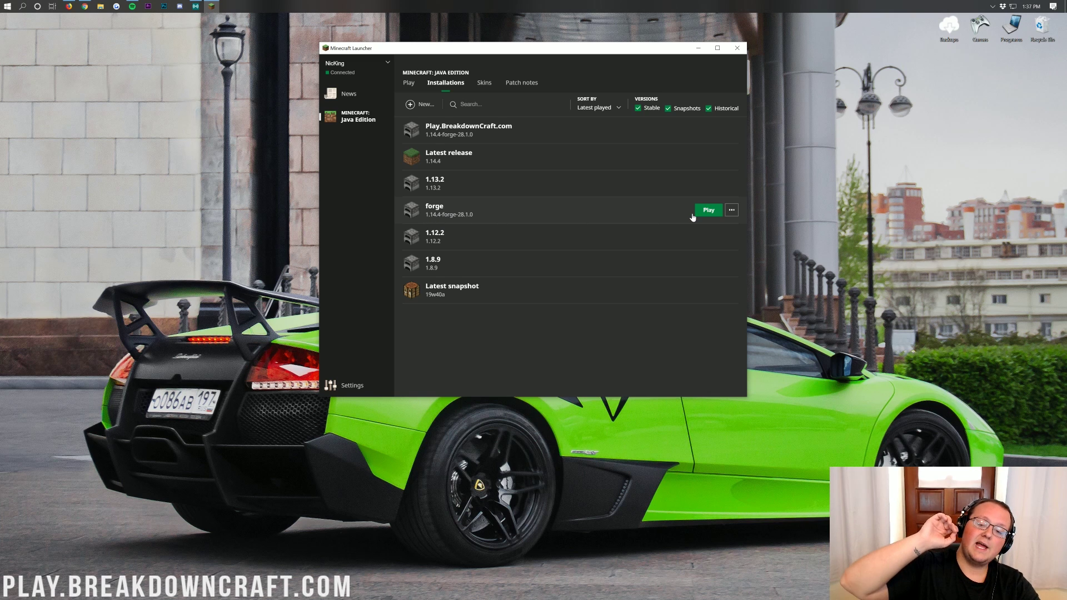
{"action": "left_click", "coordinate": [731, 129]}
{"action": "left_click", "coordinate": [722, 174]}
{"action": "left_click", "coordinate": [550, 239]}
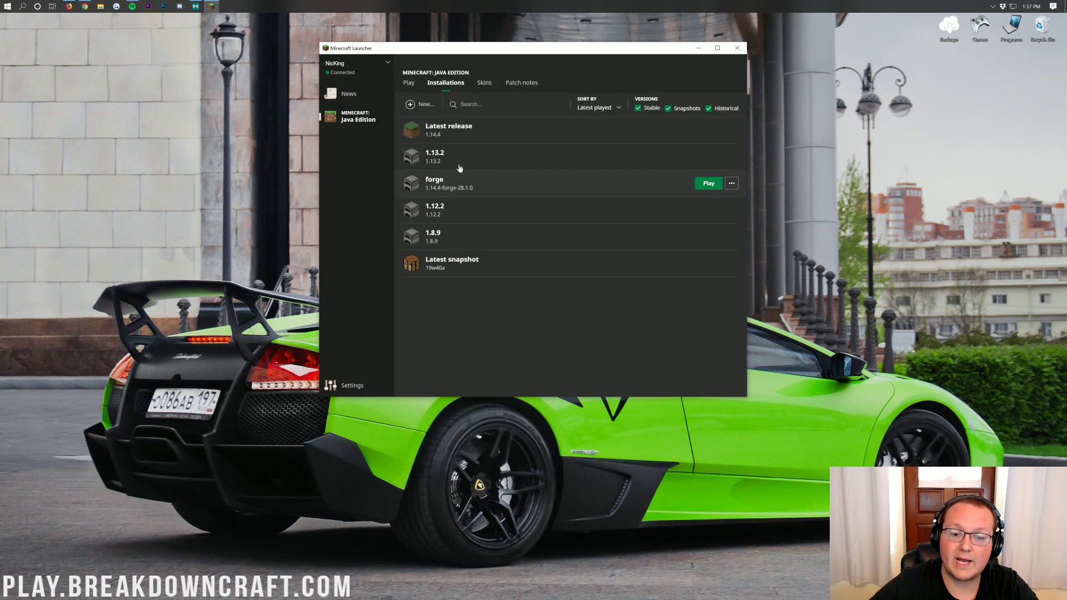
Start a new launcher installation and name it Play.BreakdownCraft.com.
{"action": "left_click", "coordinate": [418, 106]}
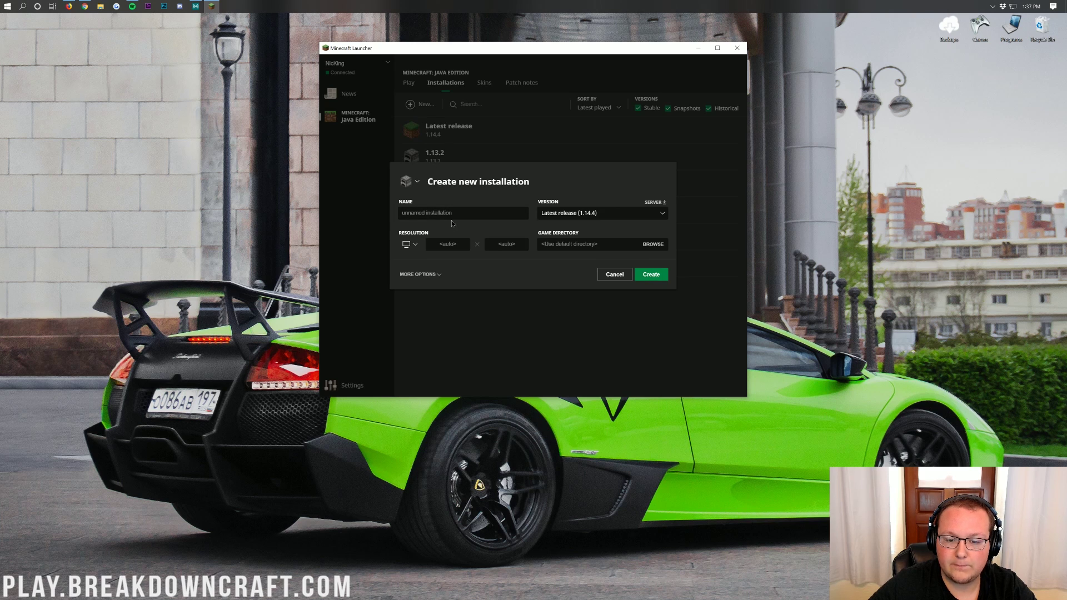
{"action": "left_click", "coordinate": [451, 216]}
{"action": "type", "text": "Play.BreakdownCraft.com"}
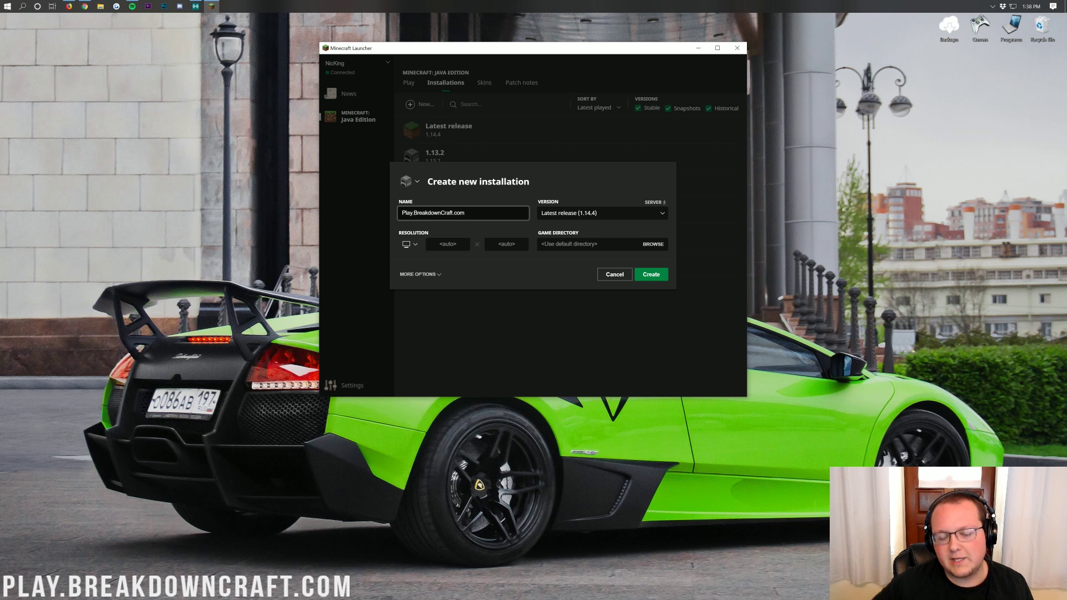
{"action": "key", "text": "ctrl+a"}
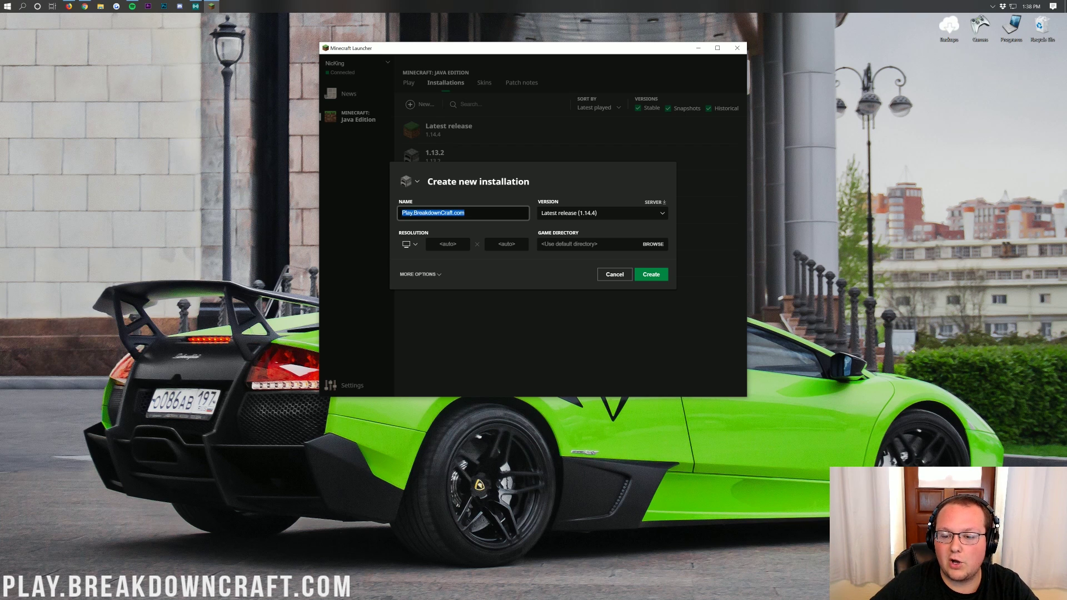
{"action": "left_click", "coordinate": [574, 195]}
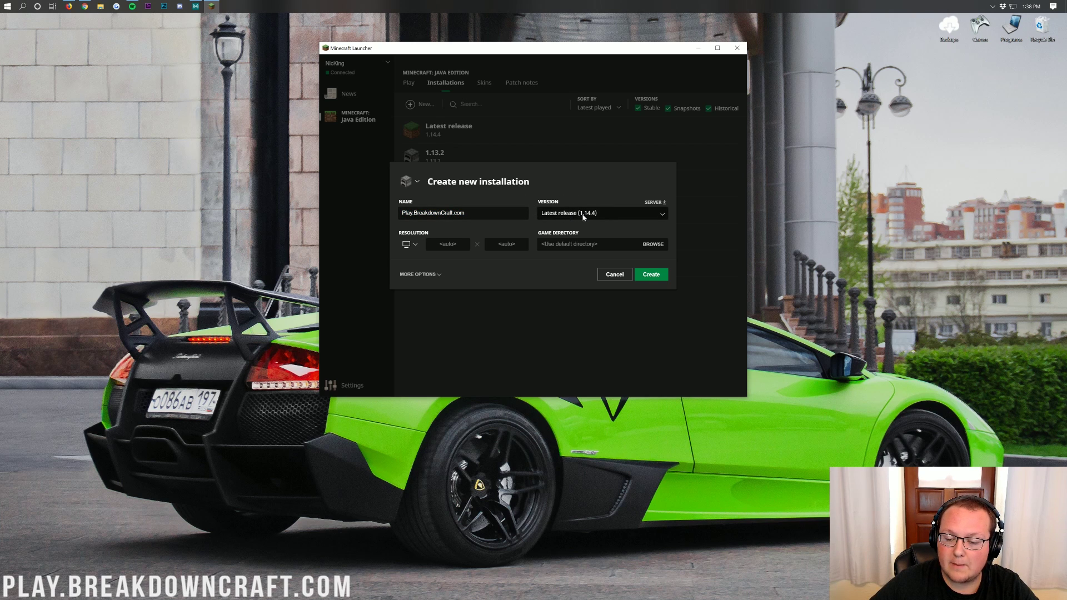
Set the new installation's version to release 1.14.4-forge-28.1.0.
{"action": "left_click", "coordinate": [583, 216]}
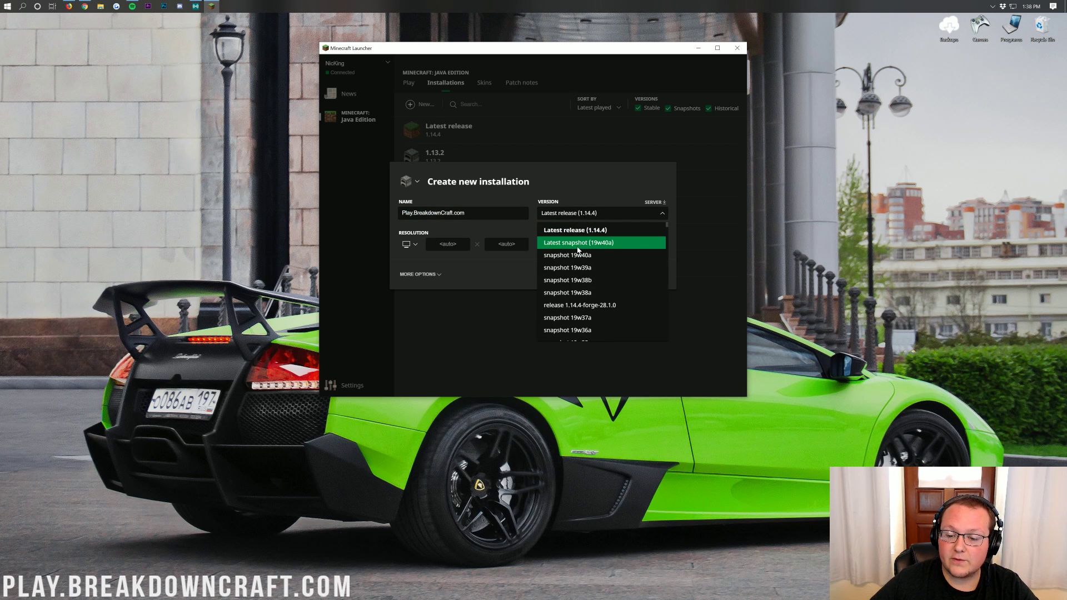
{"action": "scroll", "coordinate": [575, 259], "scroll_direction": "down", "scroll_amount": 1}
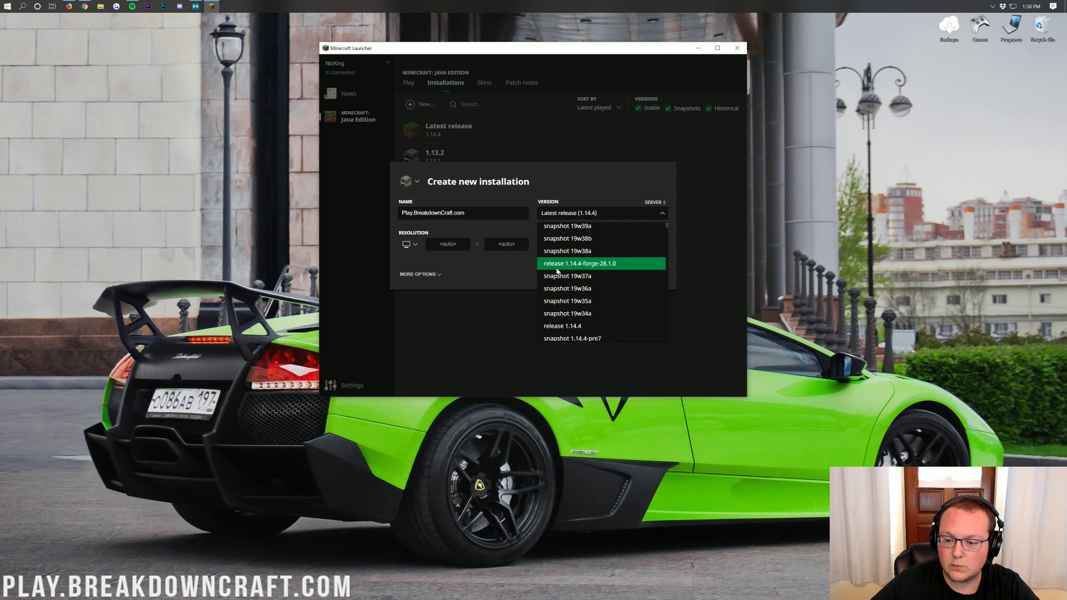
{"action": "scroll", "coordinate": [578, 275], "scroll_direction": "down", "scroll_amount": 2}
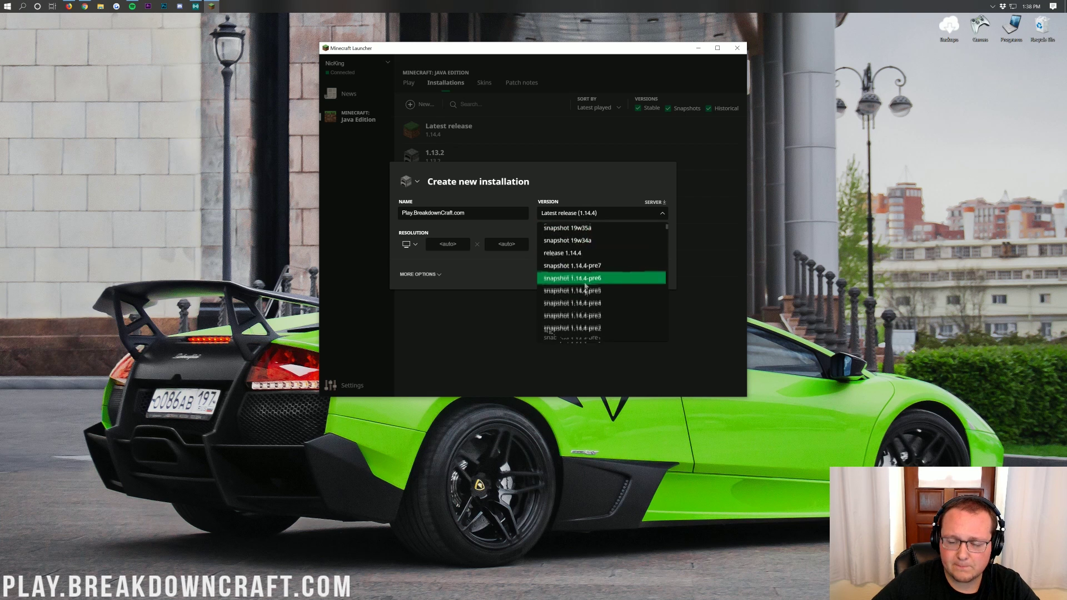
{"action": "scroll", "coordinate": [581, 286], "scroll_direction": "up", "scroll_amount": 2}
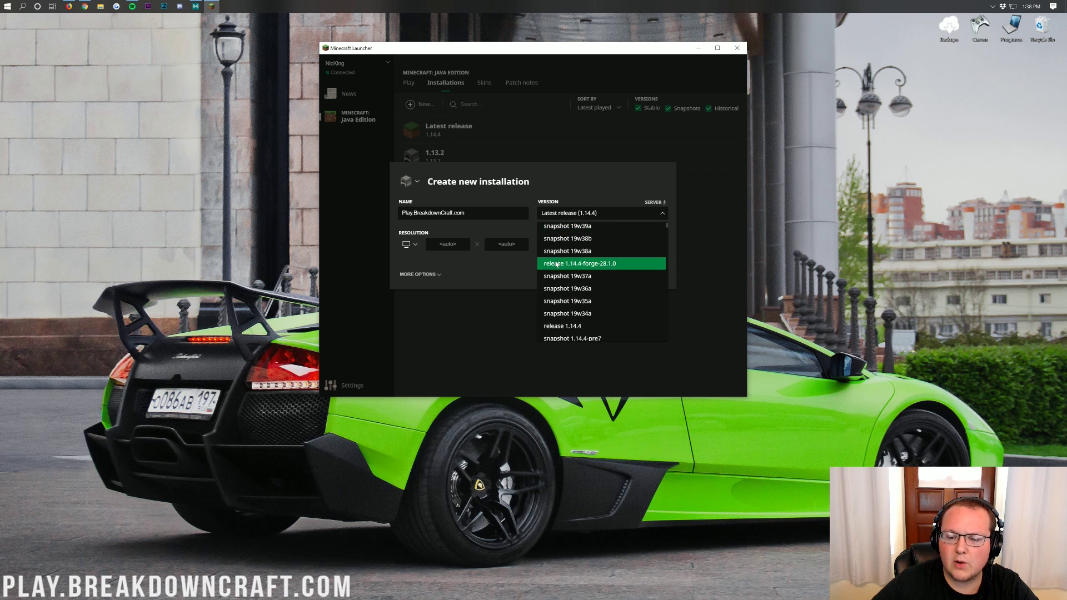
{"action": "left_click", "coordinate": [606, 264]}
Set the installation's resolution to 1920 x 1080 and create the installation.
{"action": "left_click", "coordinate": [410, 244]}
{"action": "left_click", "coordinate": [427, 335]}
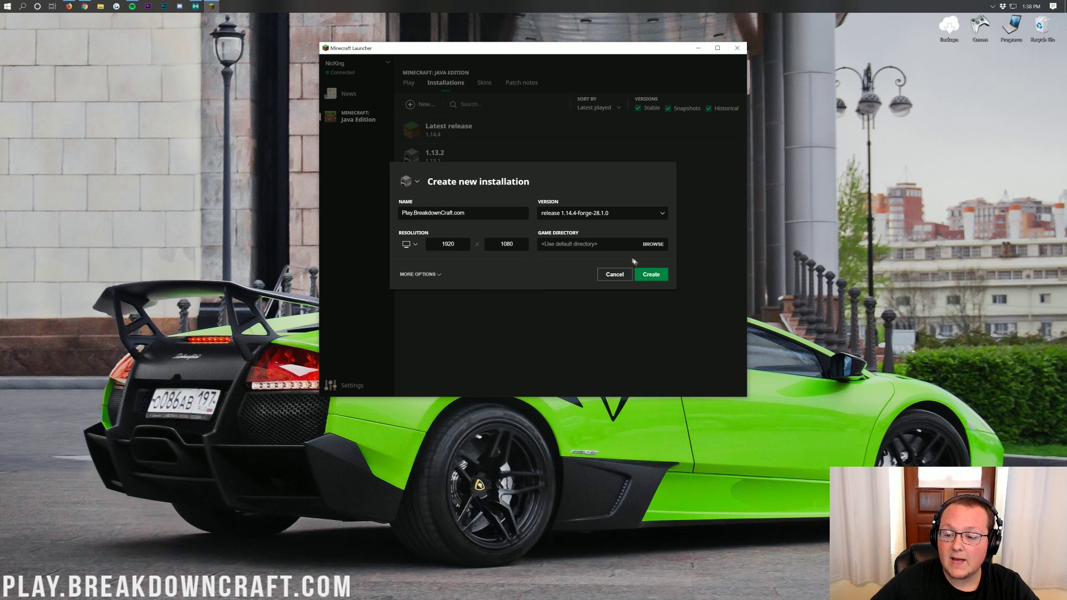
{"action": "left_click", "coordinate": [651, 274]}
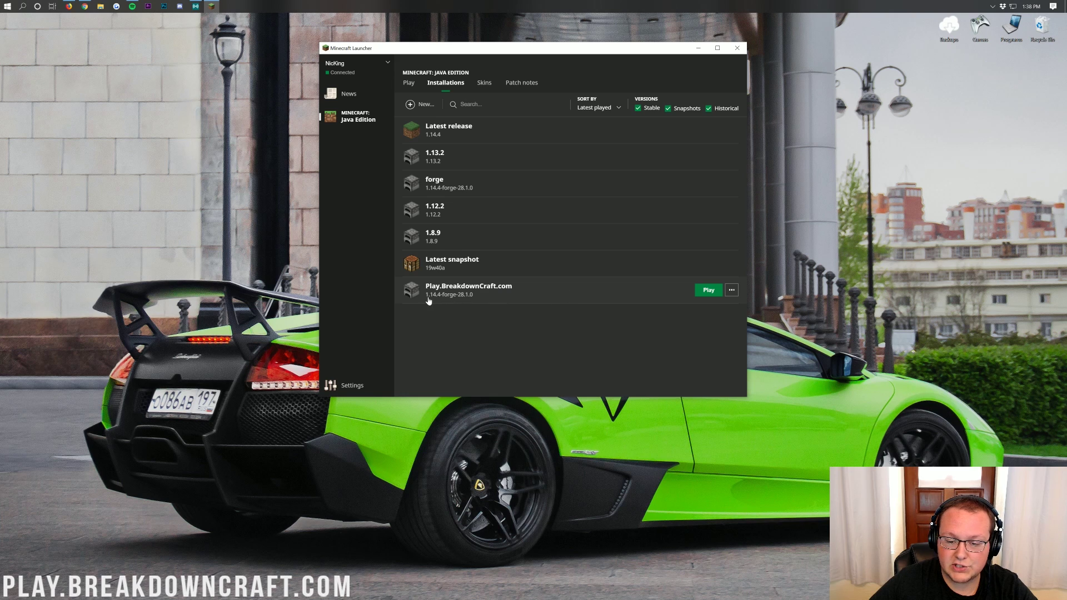
Launch the game with the Play.BreakdownCraft.com installation and open its list of mods.
{"action": "left_click", "coordinate": [708, 291]}
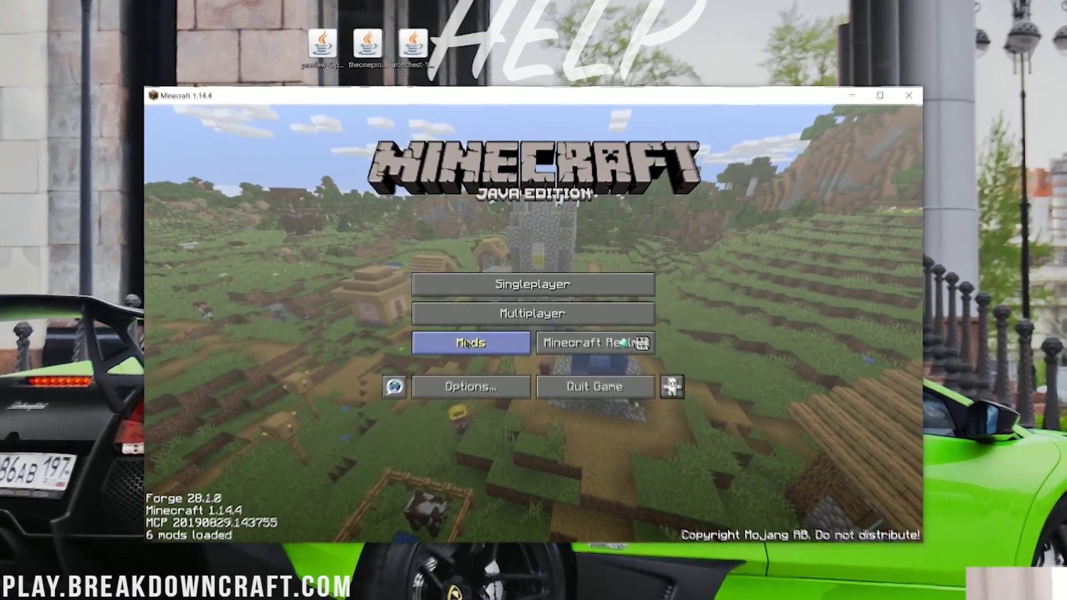
{"action": "left_click", "coordinate": [454, 315]}
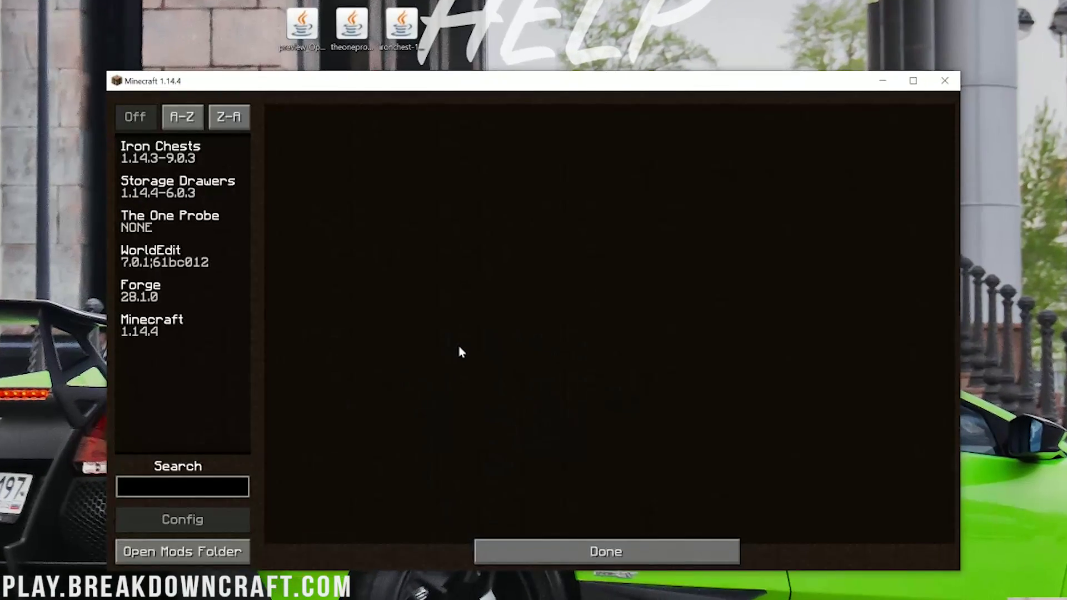
Check the details of Iron Chests, Storage Drawers, The One Probe and WorldEdit in the mod list, and move the remaining desktop mod file aside.
{"action": "left_click", "coordinate": [171, 157]}
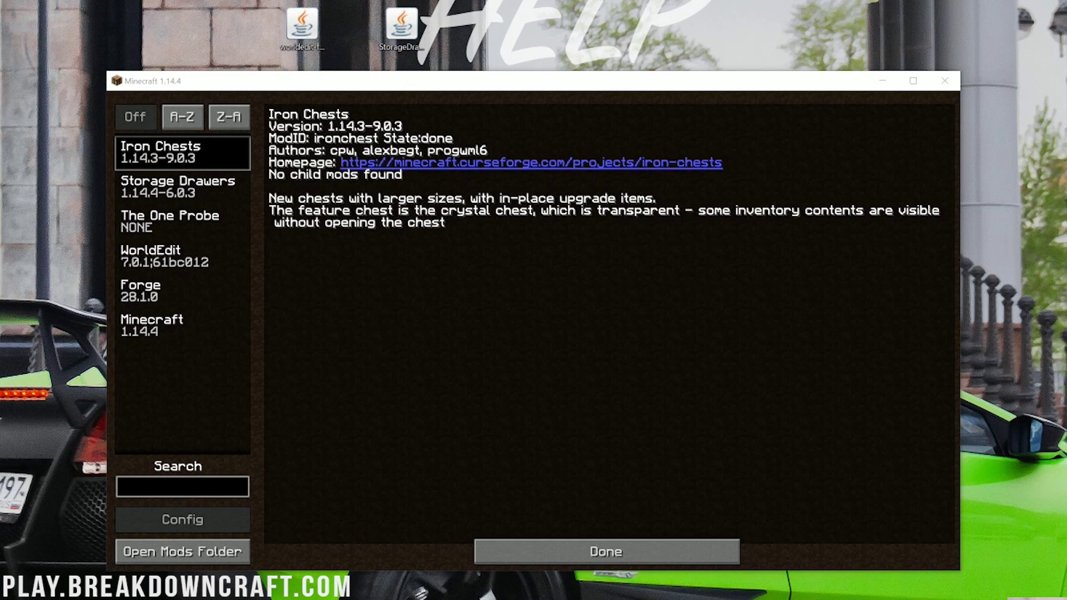
{"action": "left_click", "coordinate": [175, 192]}
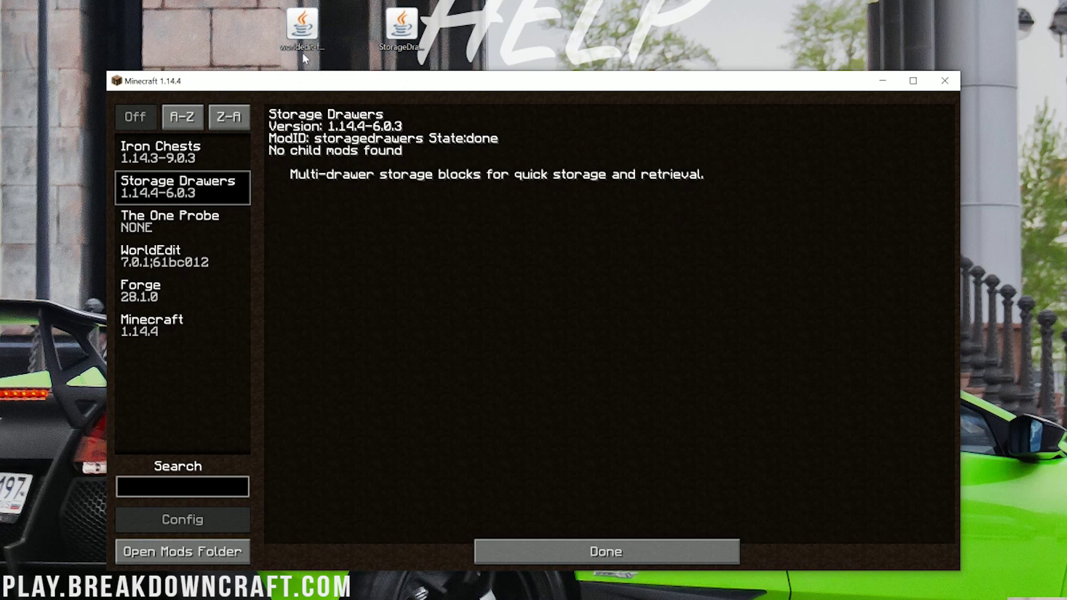
{"action": "left_click", "coordinate": [191, 222]}
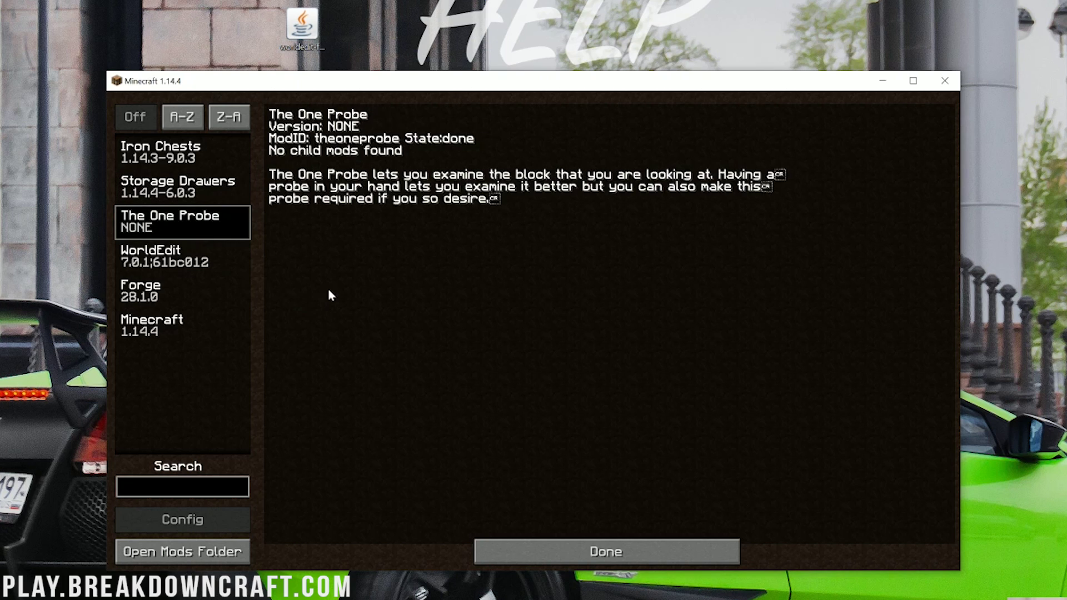
{"action": "left_click", "coordinate": [162, 253]}
{"action": "left_click_drag", "start_coordinate": [303, 29], "coordinate": [449, 12]}
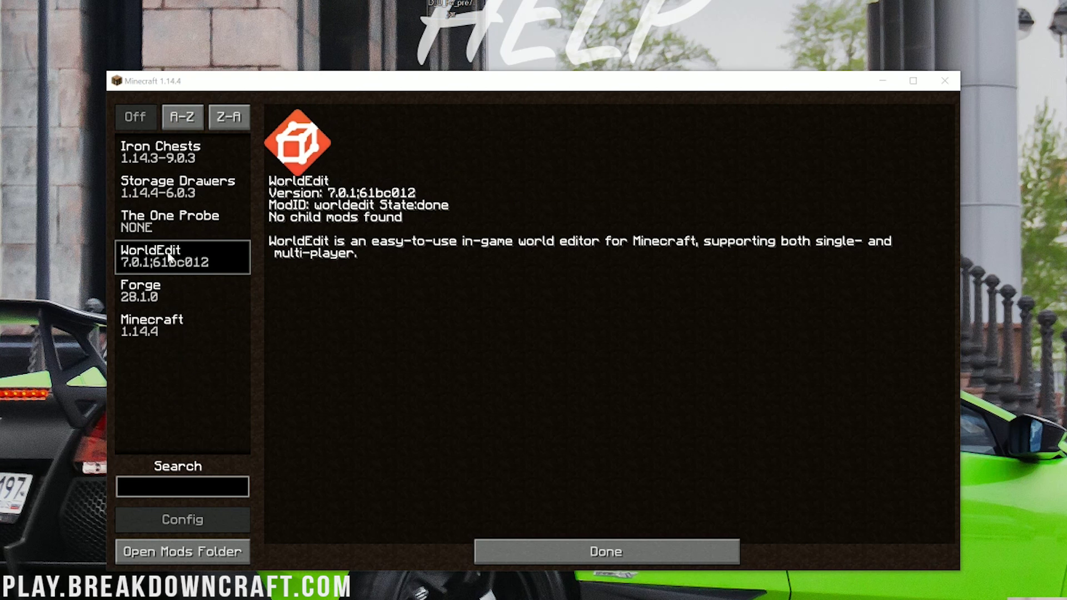
Leave the mod list and check the Shaders page in the game's video settings.
{"action": "left_click", "coordinate": [606, 552]}
{"action": "left_click", "coordinate": [503, 394]}
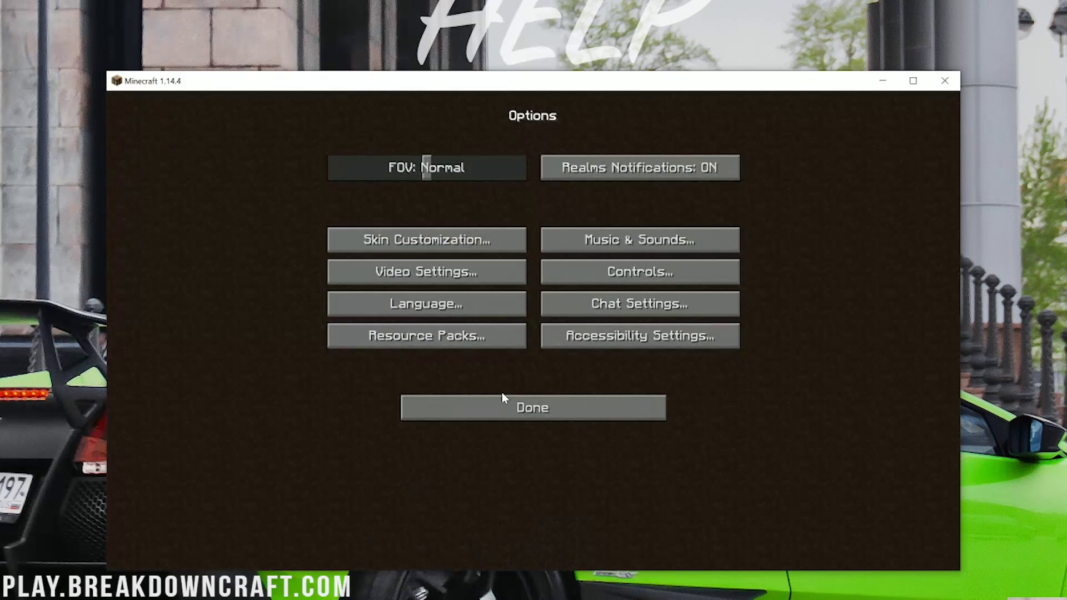
{"action": "left_click", "coordinate": [419, 278]}
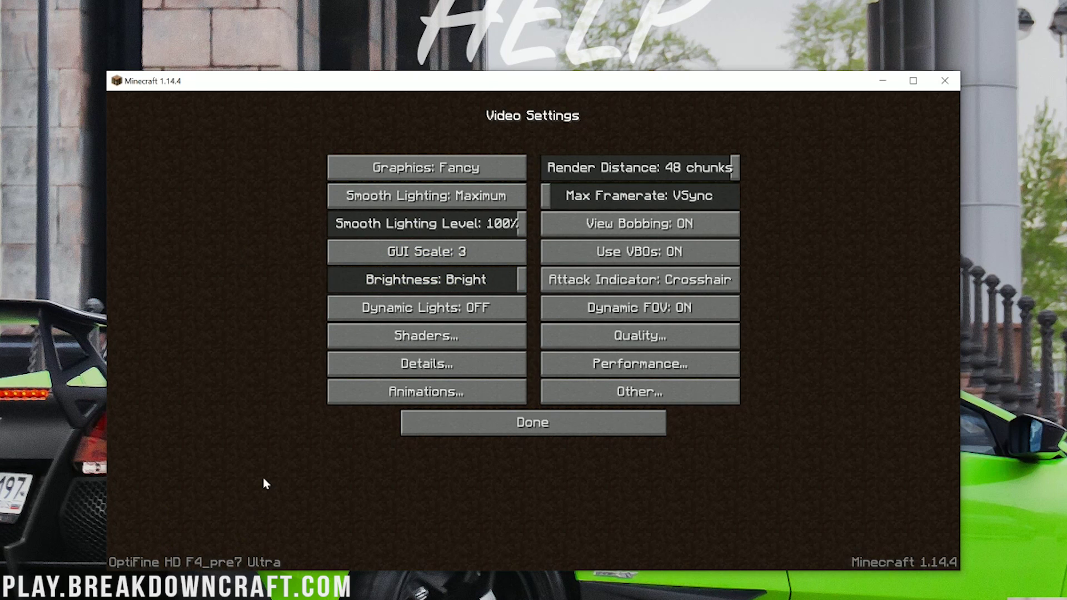
{"action": "left_click", "coordinate": [396, 341]}
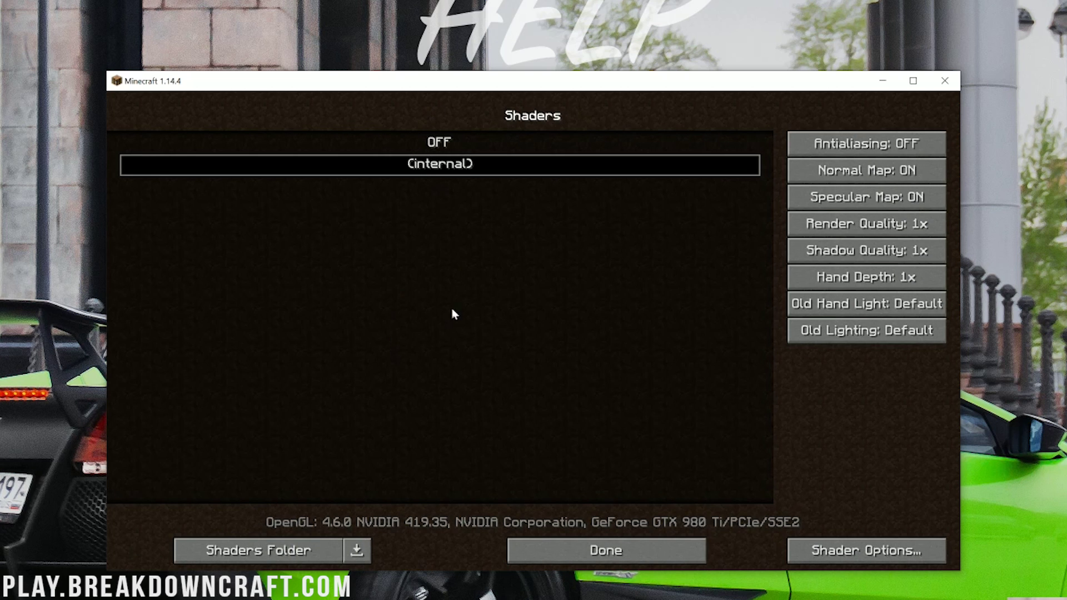
{"action": "left_click", "coordinate": [656, 554]}
Look through the Quality, Details and Animations video settings, and return to the title screen.
{"action": "left_click", "coordinate": [601, 338]}
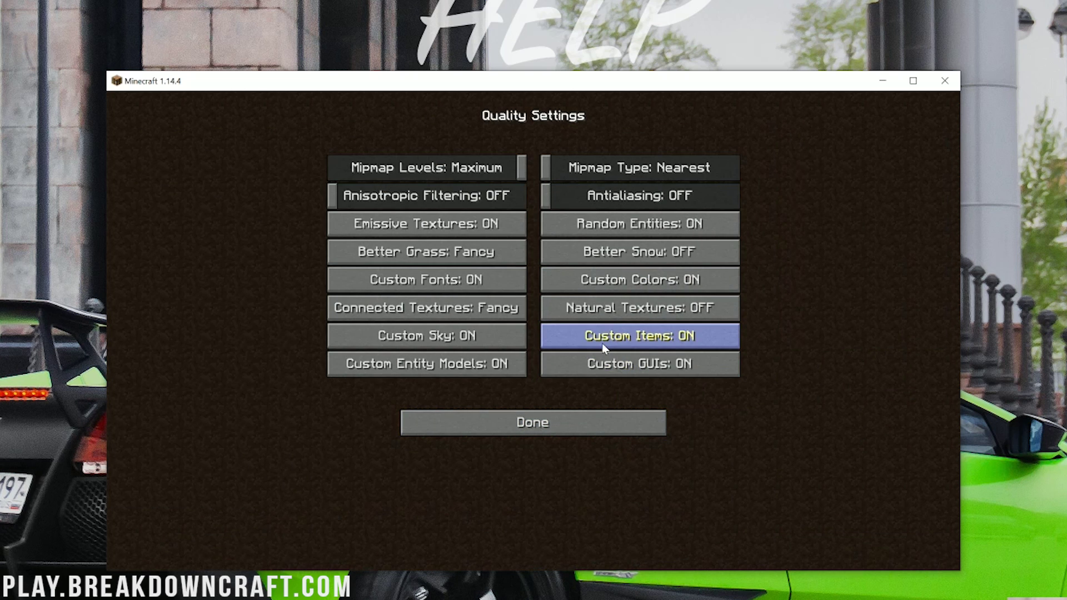
{"action": "left_click", "coordinate": [561, 424]}
{"action": "left_click", "coordinate": [452, 367]}
{"action": "left_click", "coordinate": [532, 422]}
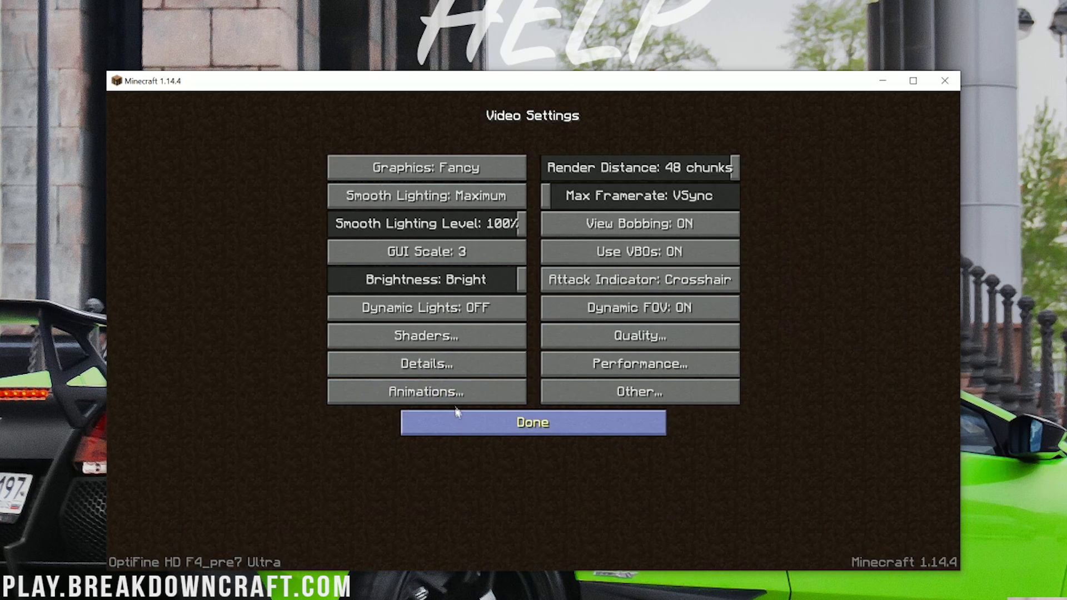
{"action": "left_click", "coordinate": [445, 392]}
{"action": "left_click", "coordinate": [611, 425]}
{"action": "left_click", "coordinate": [583, 423]}
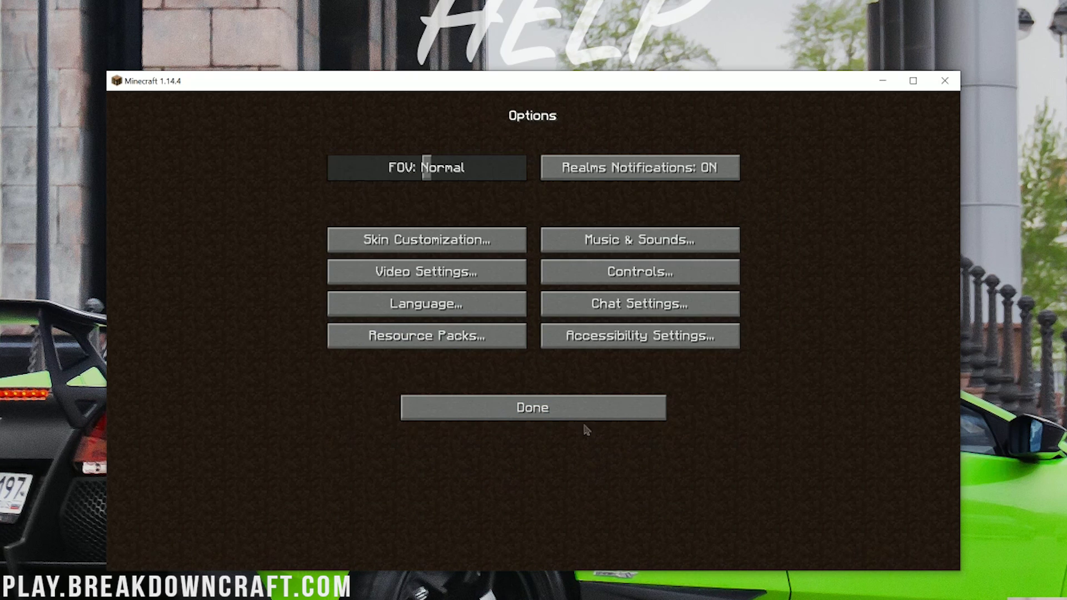
{"action": "left_click", "coordinate": [585, 409]}
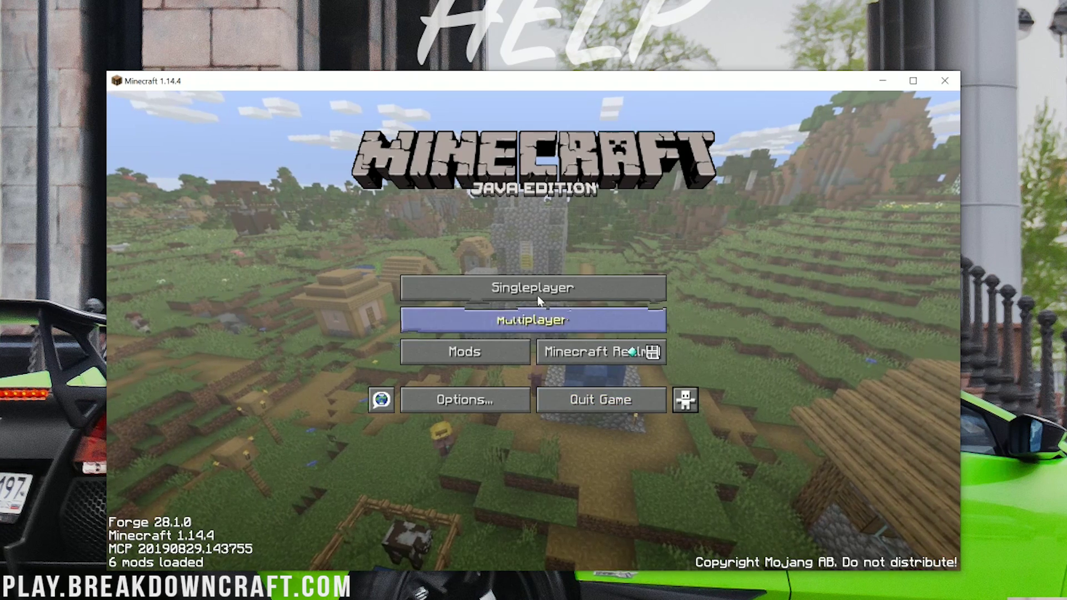
Load the saved singleplayer world containing the storage drawers and walk around to the front of the drawers.
{"action": "left_click", "coordinate": [536, 294]}
{"action": "left_click", "coordinate": [501, 195]}
{"action": "left_click", "coordinate": [502, 198]}
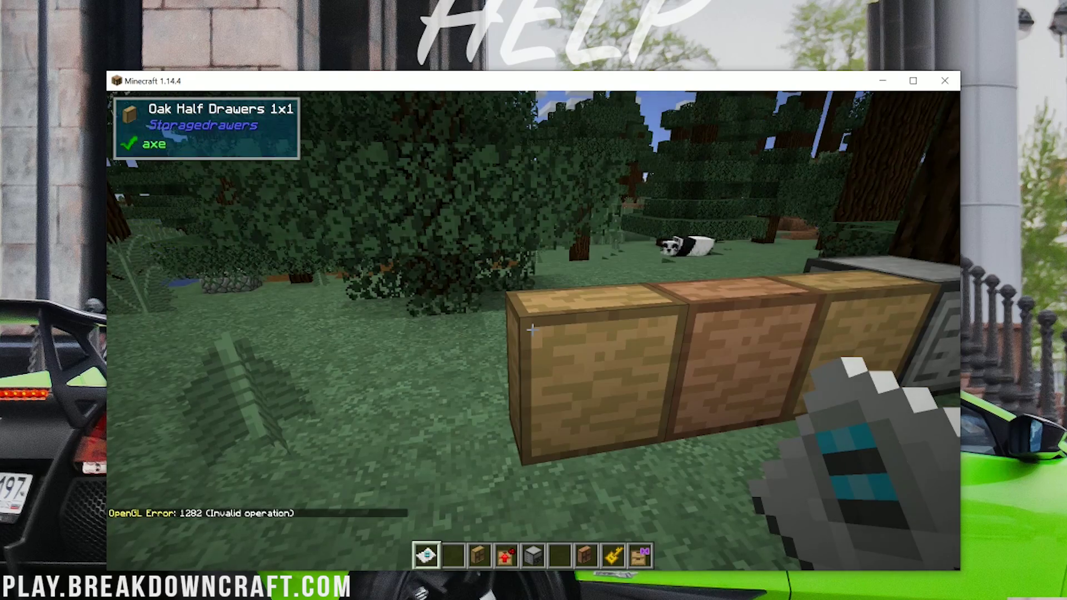
{"action": "key", "text": "a"}
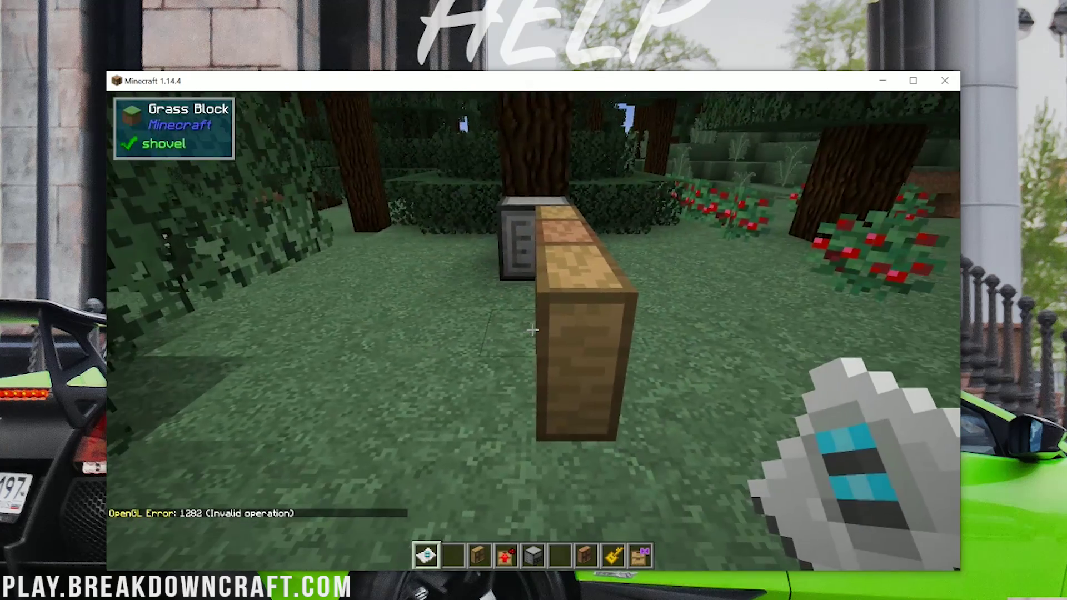
{"action": "key", "text": "a"}
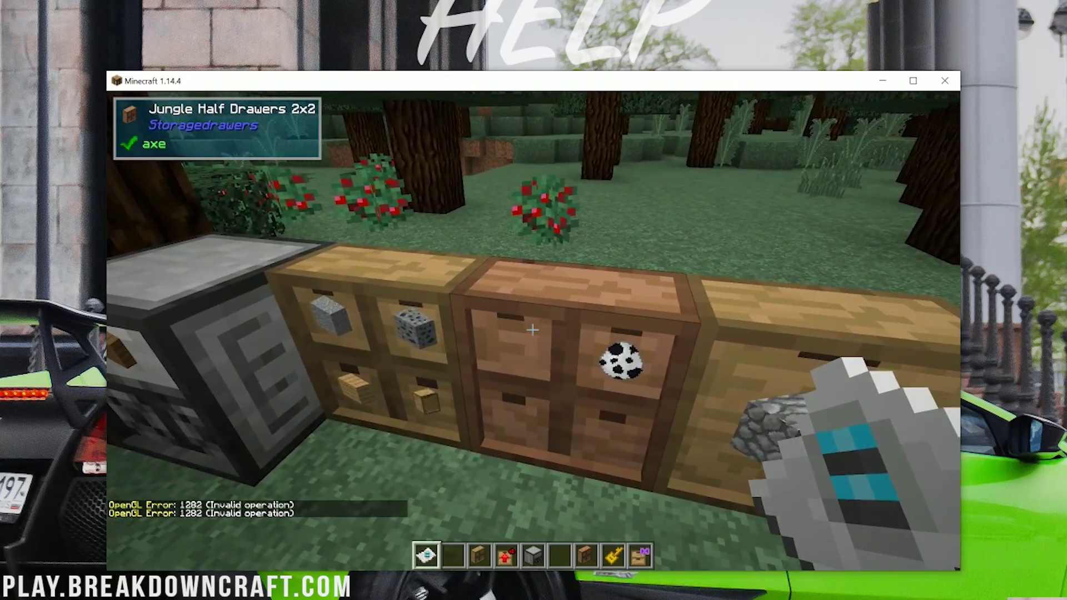